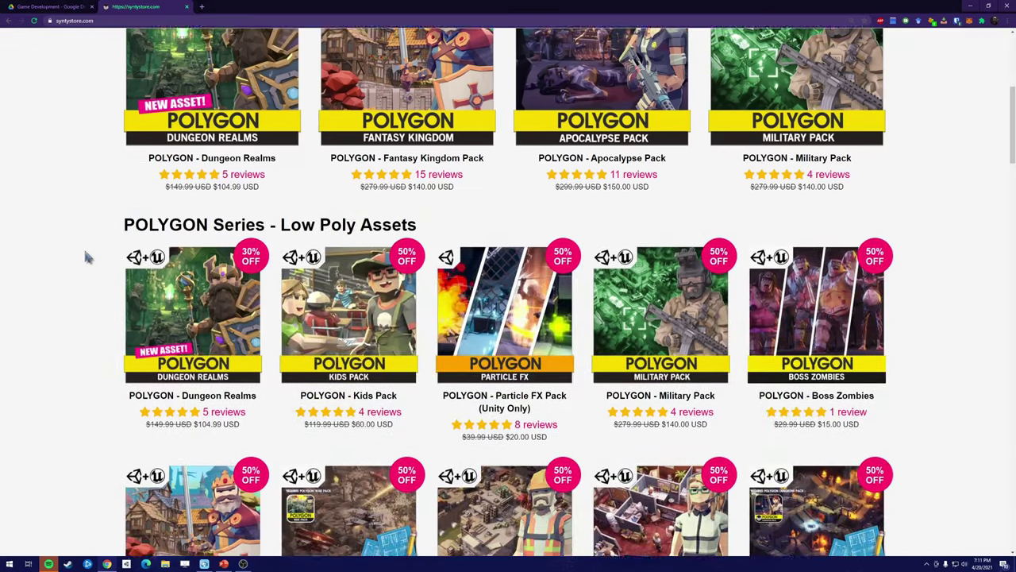
Step: From Synty's Free Assets page, direct-download the Stunt Plane pack Polygon_Plane.zip via Dropbox
scroll(79, 275, down, 20)
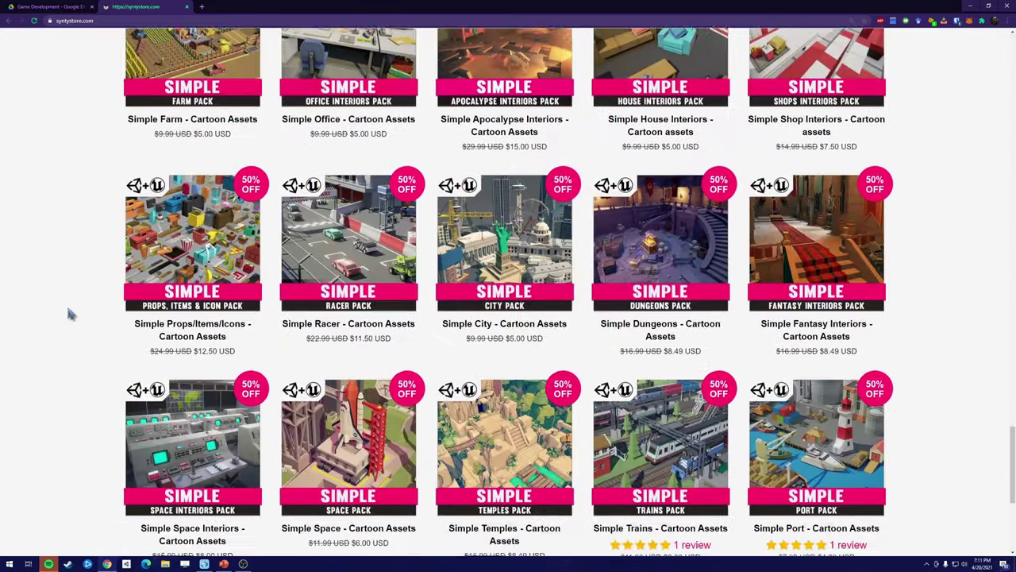
scroll(79, 321, down, 5)
click(151, 389)
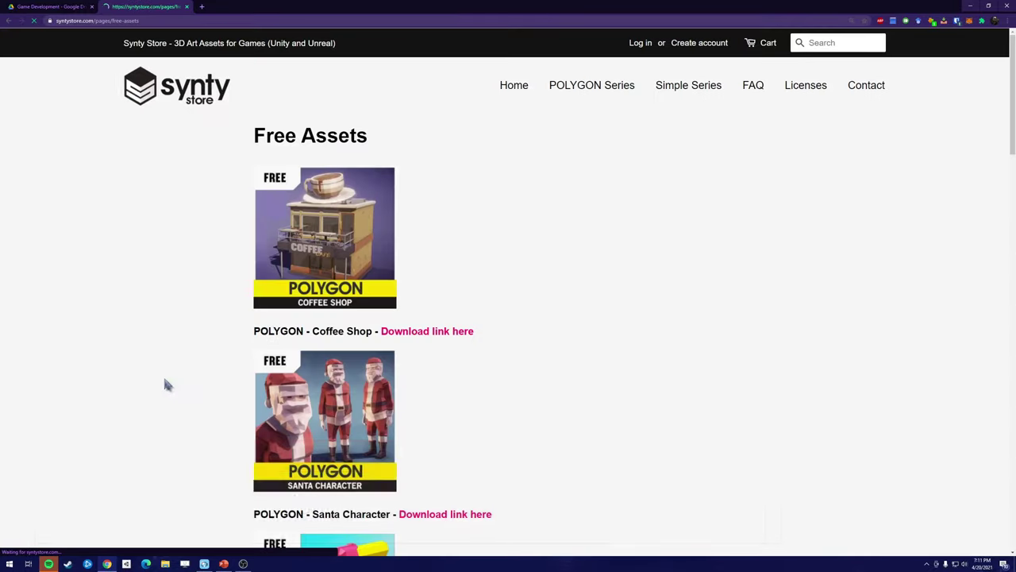
scroll(308, 338, down, 6)
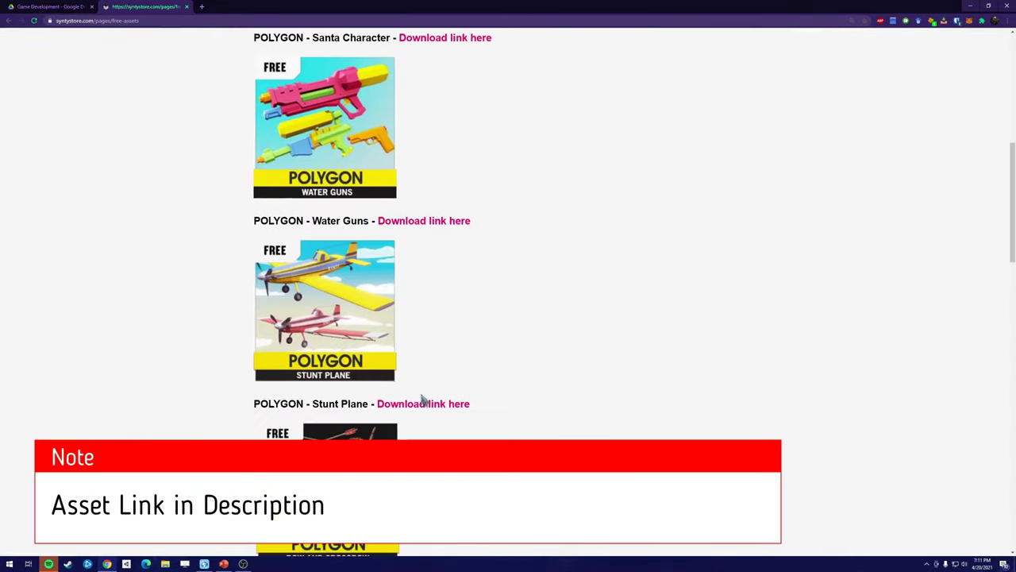
click(426, 405)
click(910, 40)
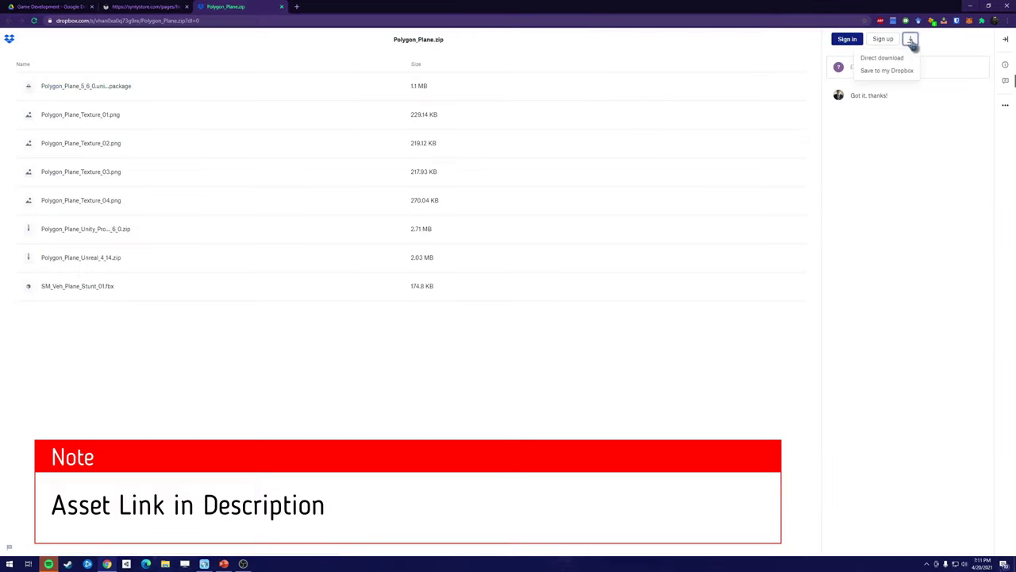
click(895, 60)
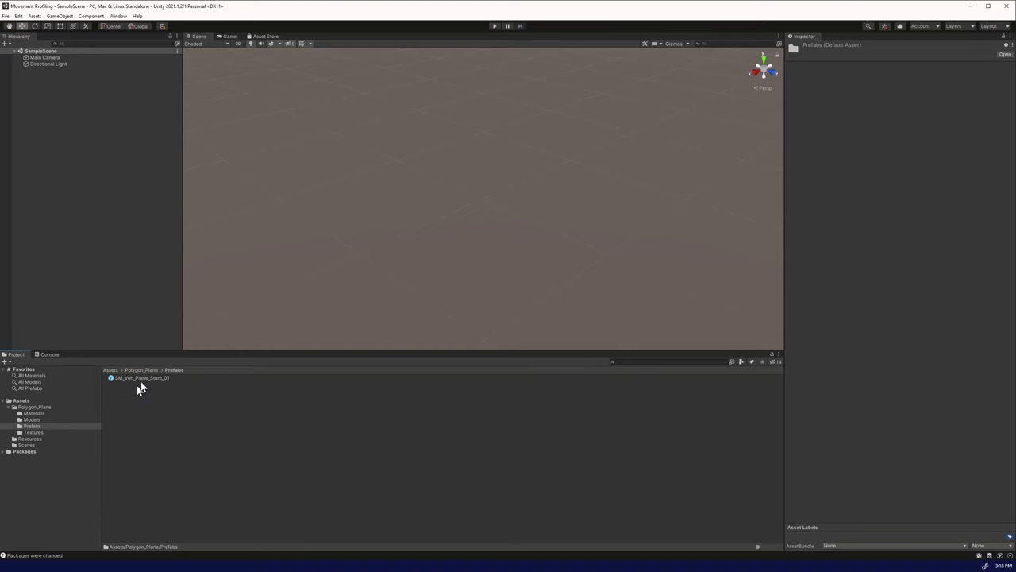
Step: Add three copies of the SM_Veh_Plane_Stunt_01 prefab to the Hierarchy
drag(136, 385, 82, 177)
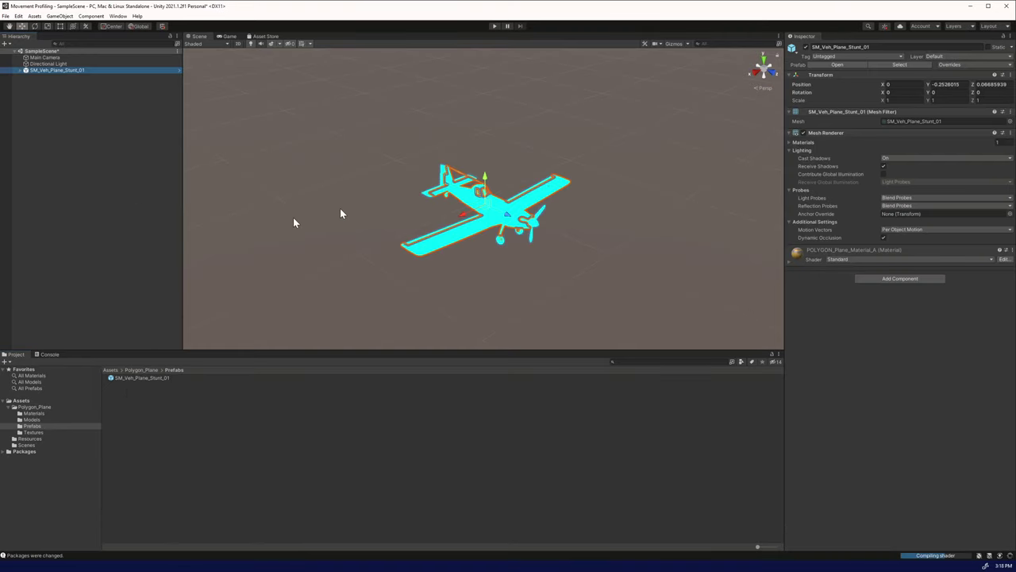
drag(131, 377, 100, 286)
drag(131, 379, 74, 152)
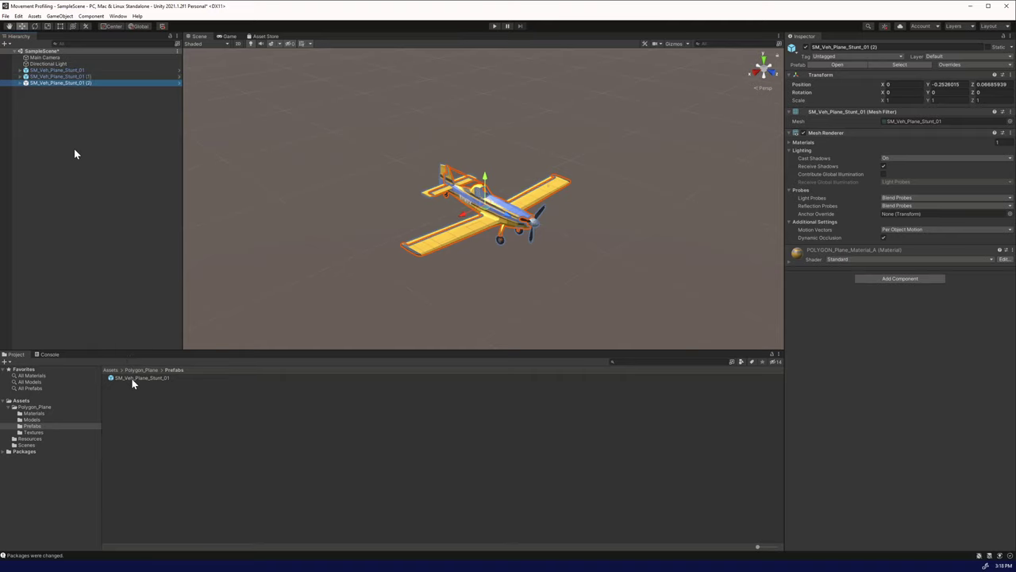
Step: Move the overlapping planes apart along X and select the third plane's propeller
ctrl+click(89, 77)
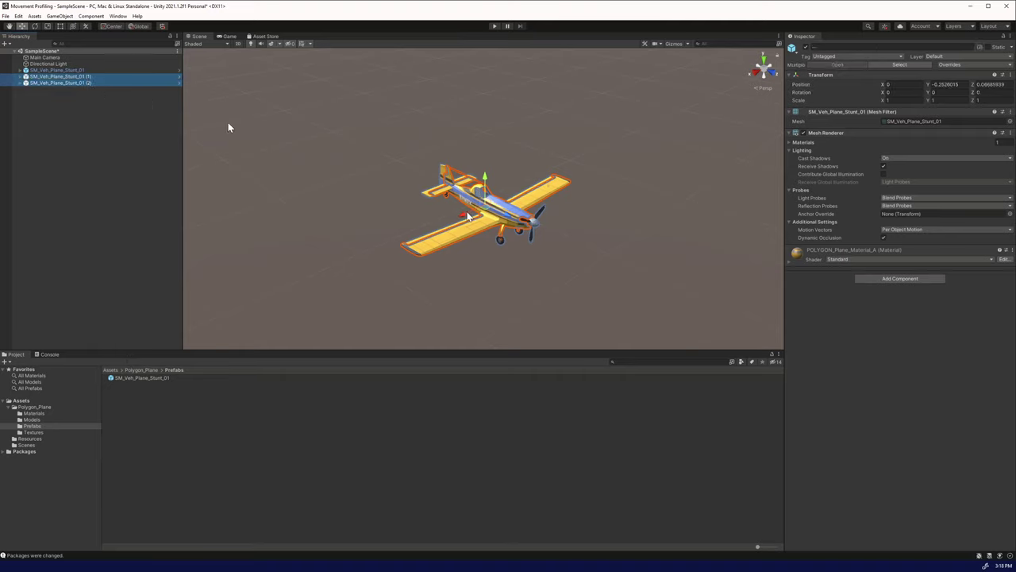
drag(468, 216, 255, 323)
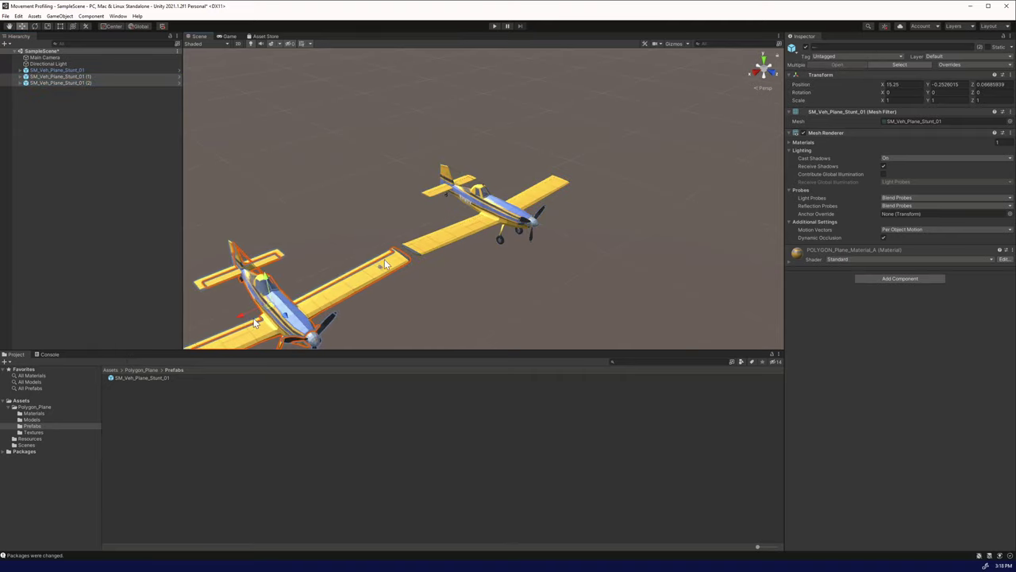
alt+drag(384, 265, 463, 209)
click(84, 82)
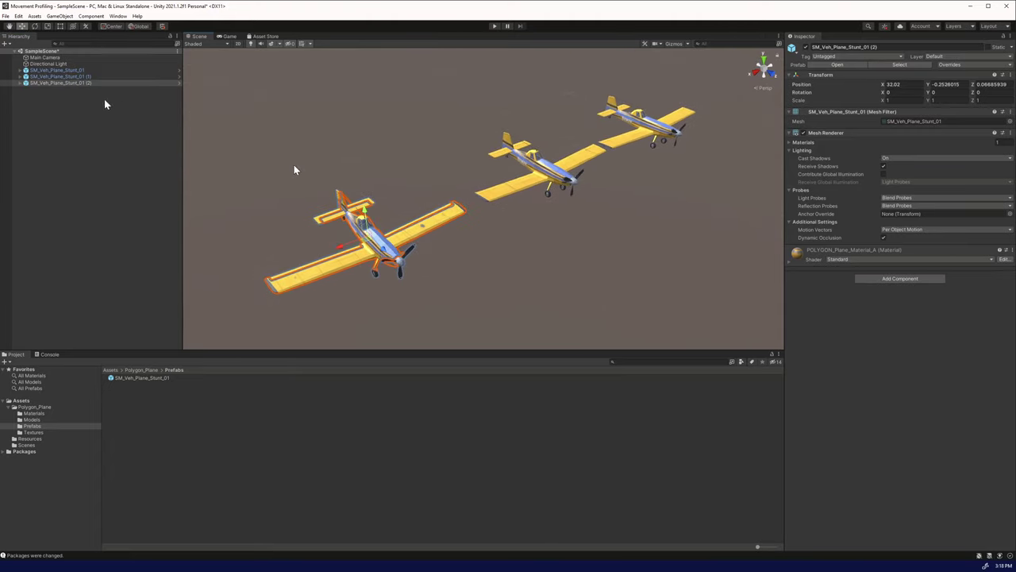
click(22, 84)
click(20, 83)
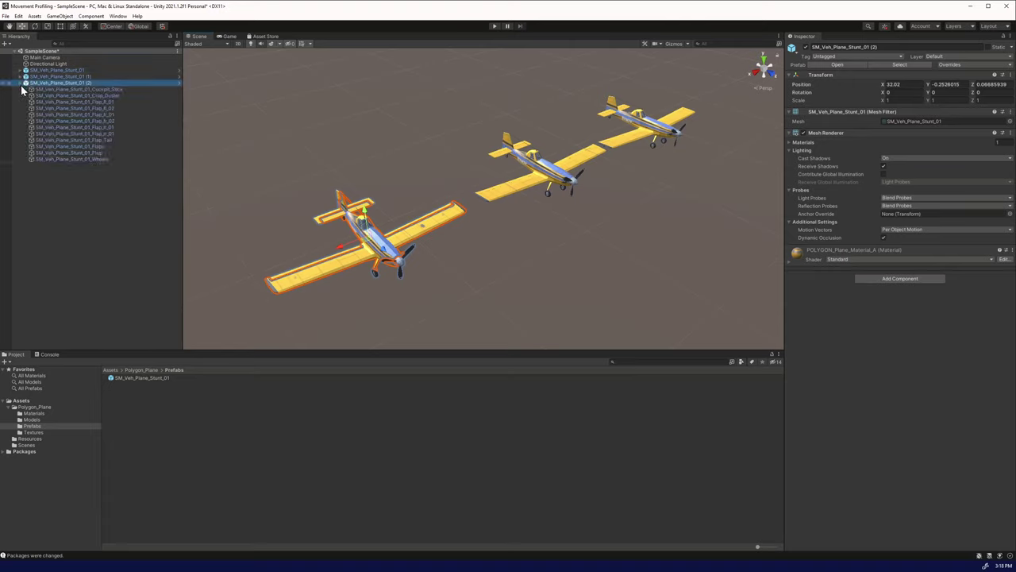
click(96, 153)
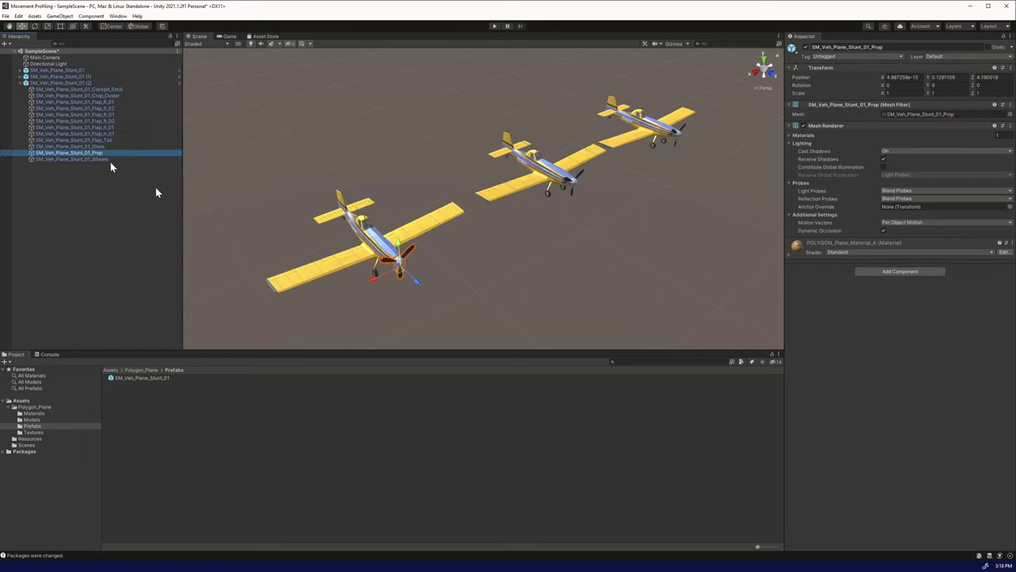
Step: Add a Configurable Joint to the propeller with anchor Y set to 0
click(891, 271)
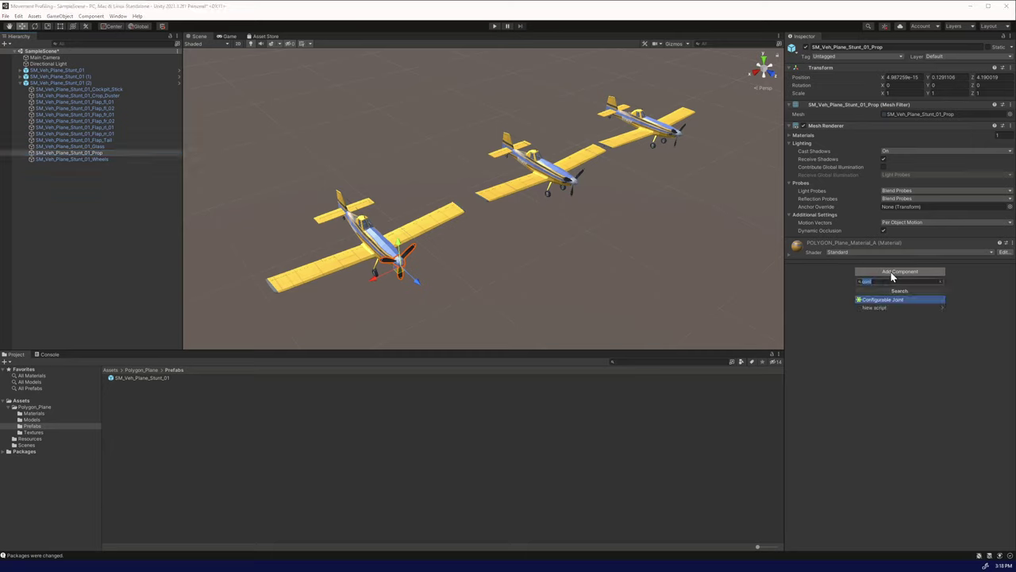
key(Return)
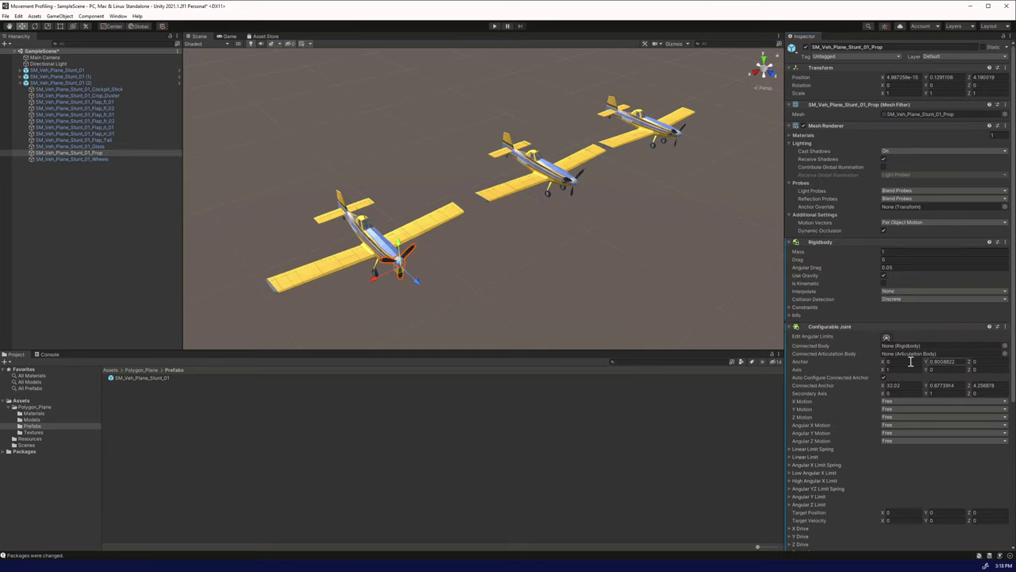
click(935, 361)
text(0)
Step: Lock the joint's X, Y, Z, Angular X and Angular Y motions
click(921, 402)
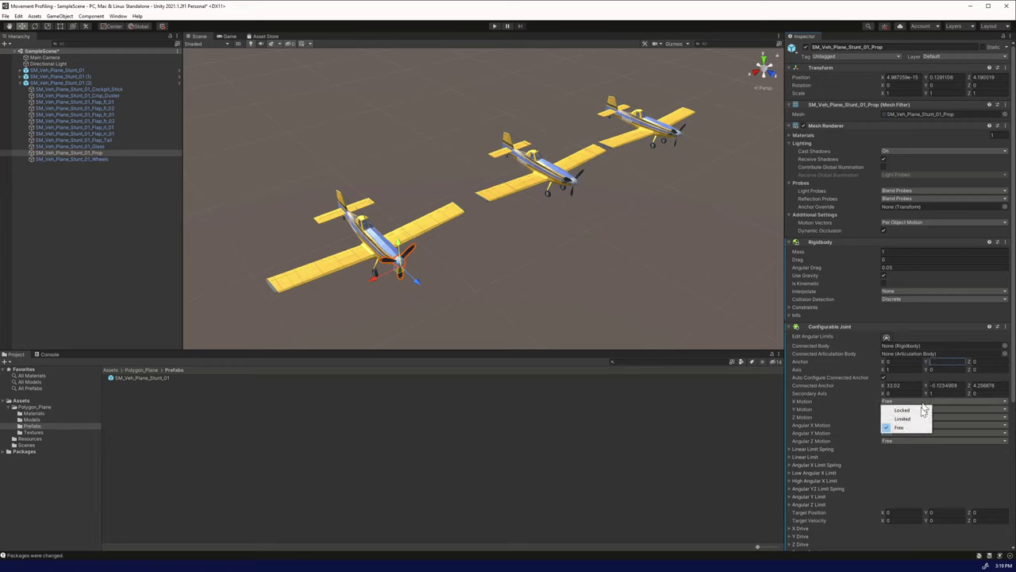
click(921, 410)
click(920, 410)
click(902, 415)
click(901, 417)
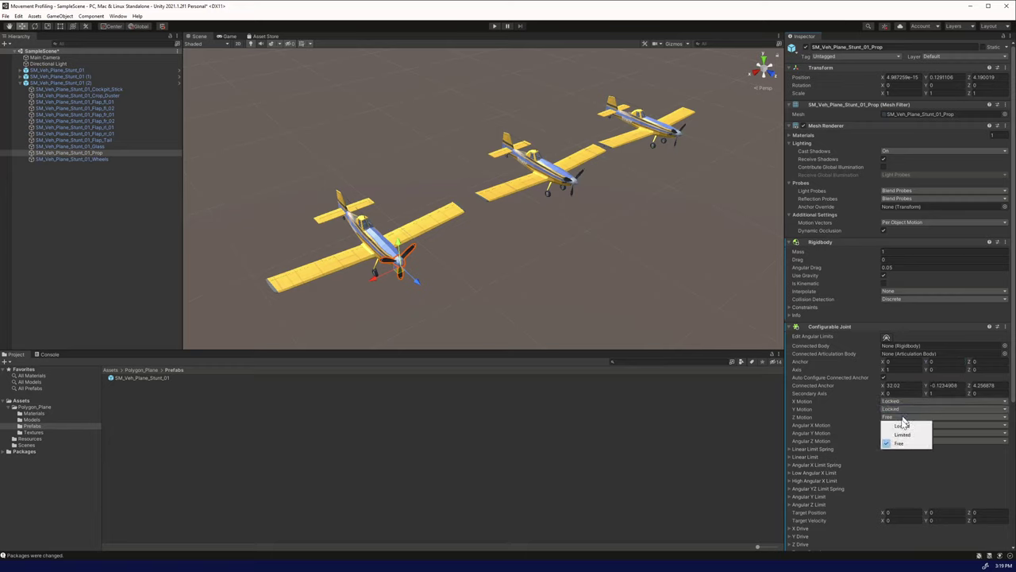
click(902, 426)
click(902, 424)
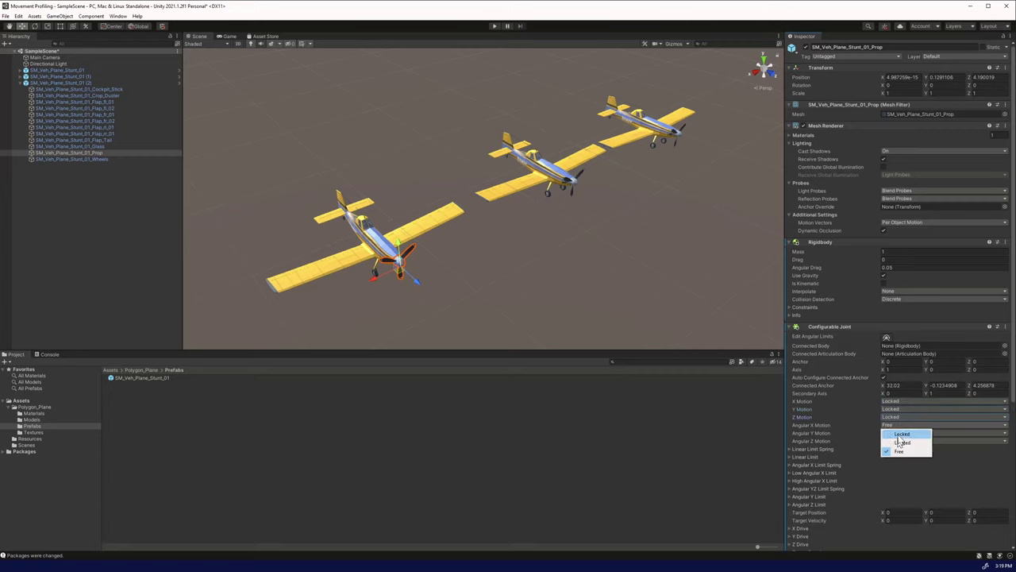
click(900, 434)
click(890, 433)
click(893, 442)
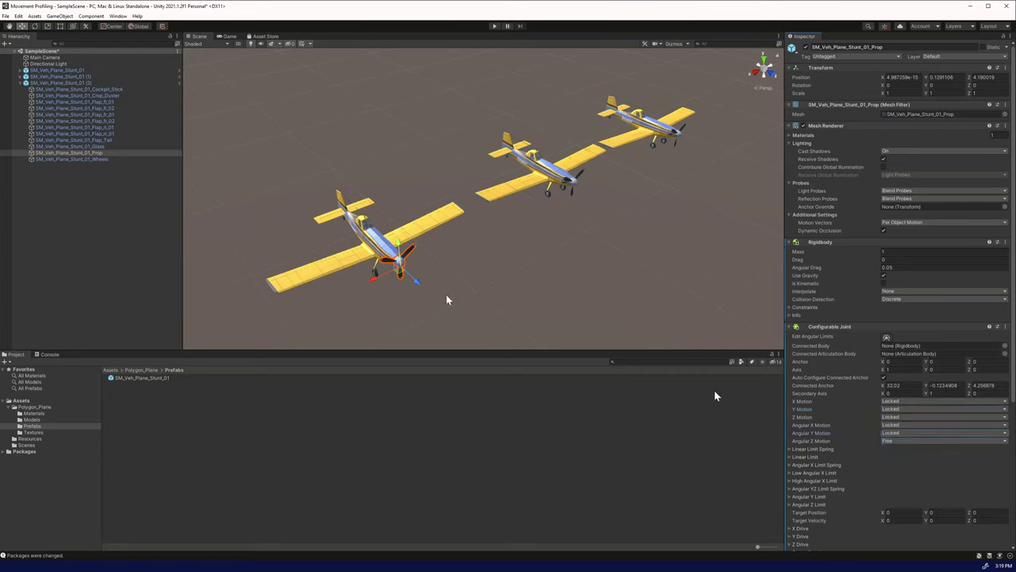
Step: Set target angular velocity Z to 1000 and Position Damper to 1, then enter Play mode
scroll(902, 389, down, 5)
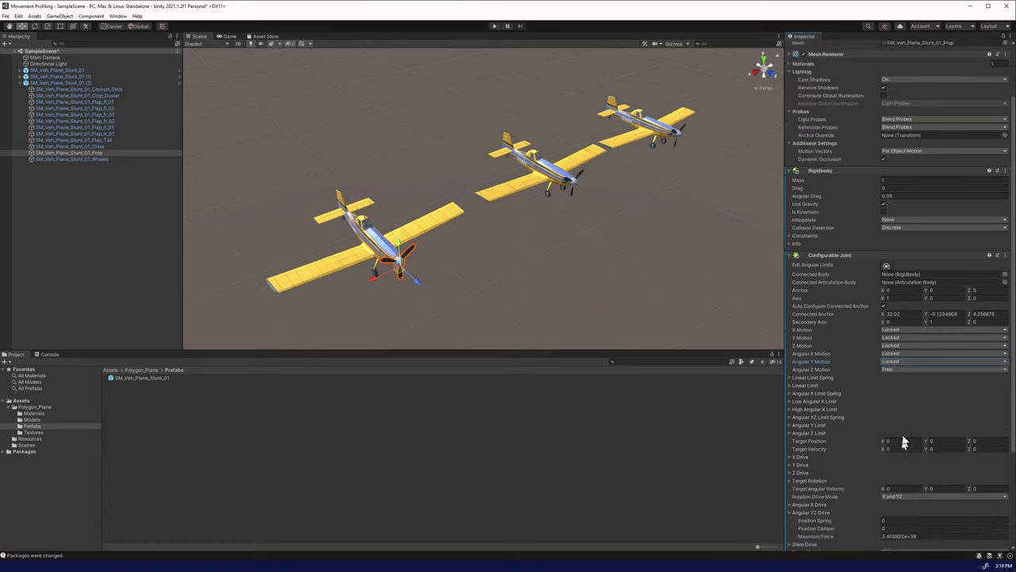
scroll(929, 353, down, 2)
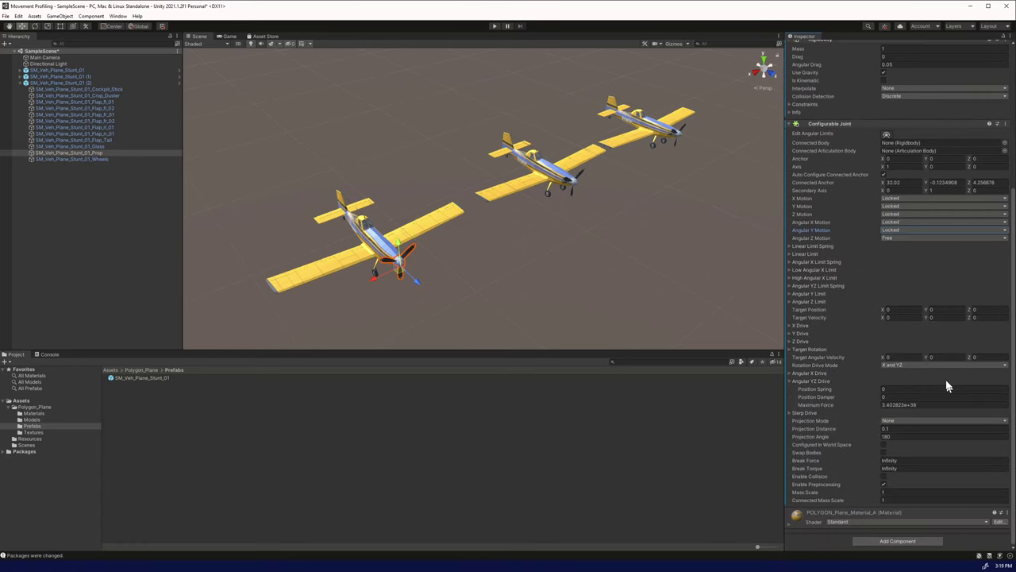
click(985, 356)
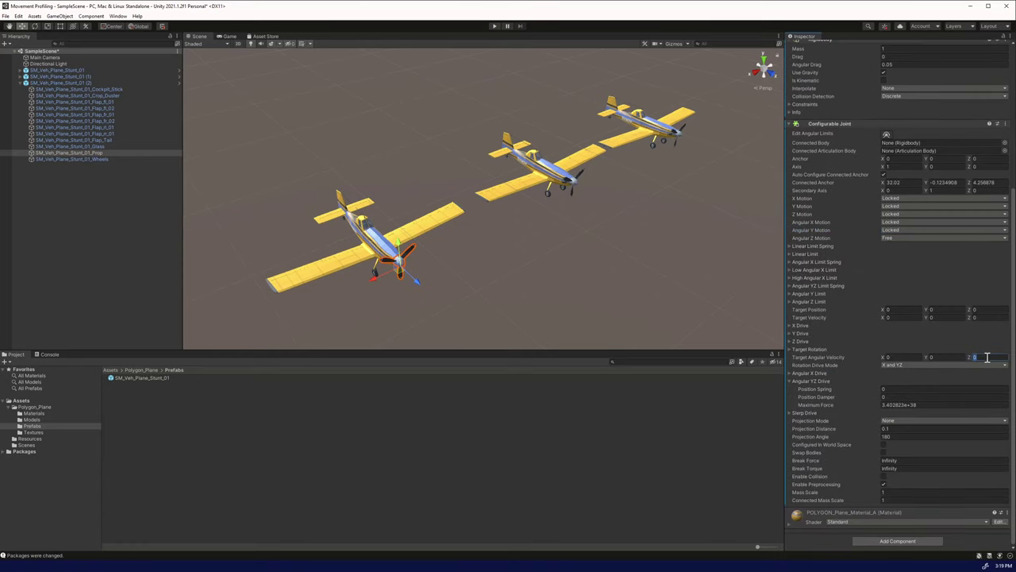
click(894, 396)
text(1)
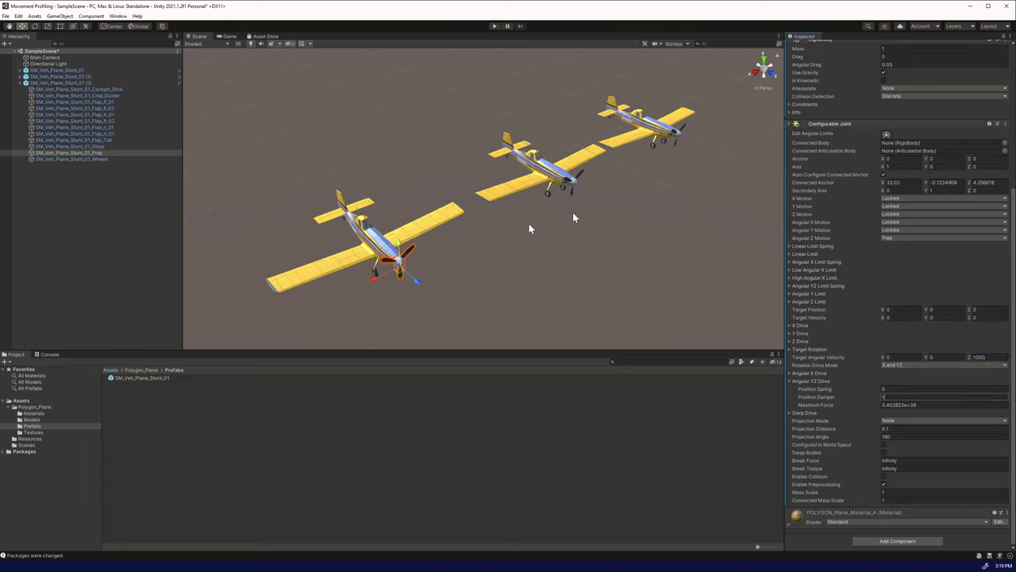
click(493, 26)
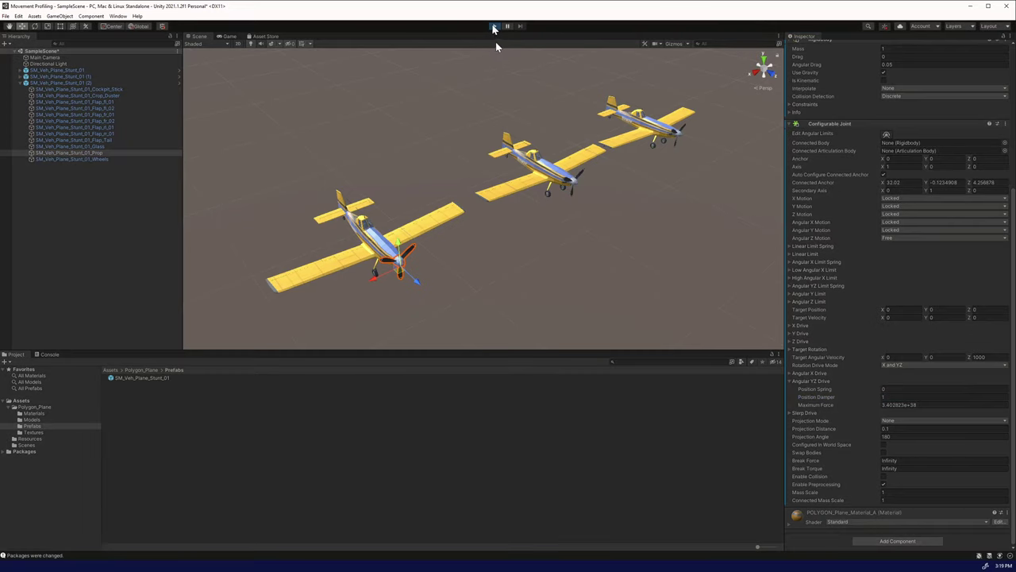
Step: View the three planes through the Main Camera in the Game view, then stop Play mode
click(47, 57)
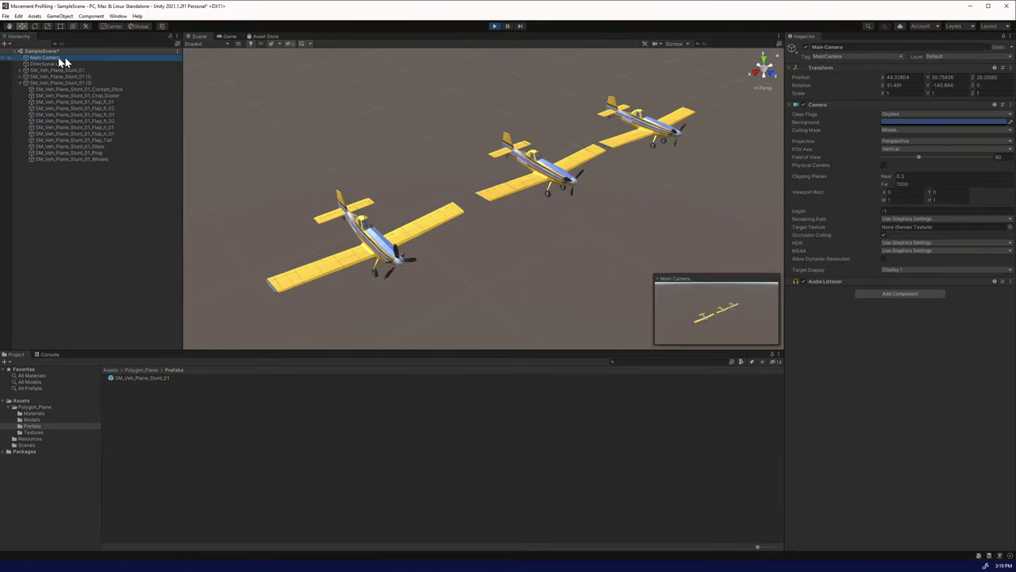
click(229, 37)
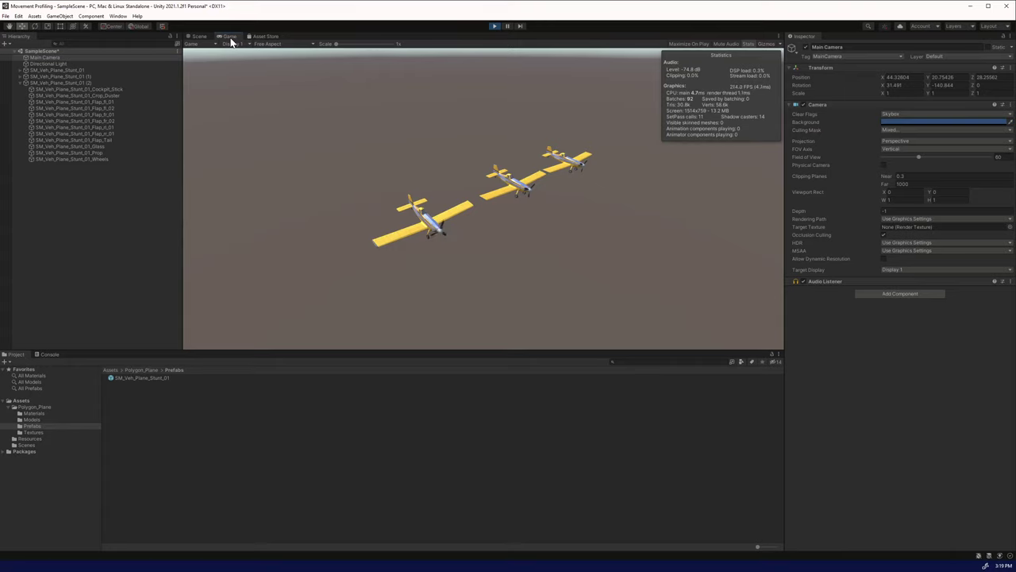
click(198, 36)
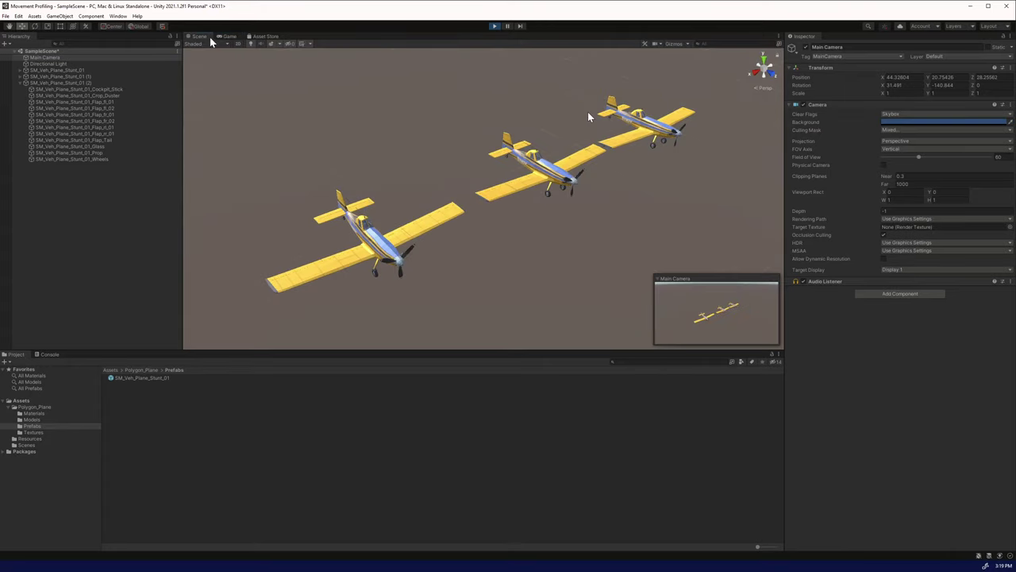
click(494, 25)
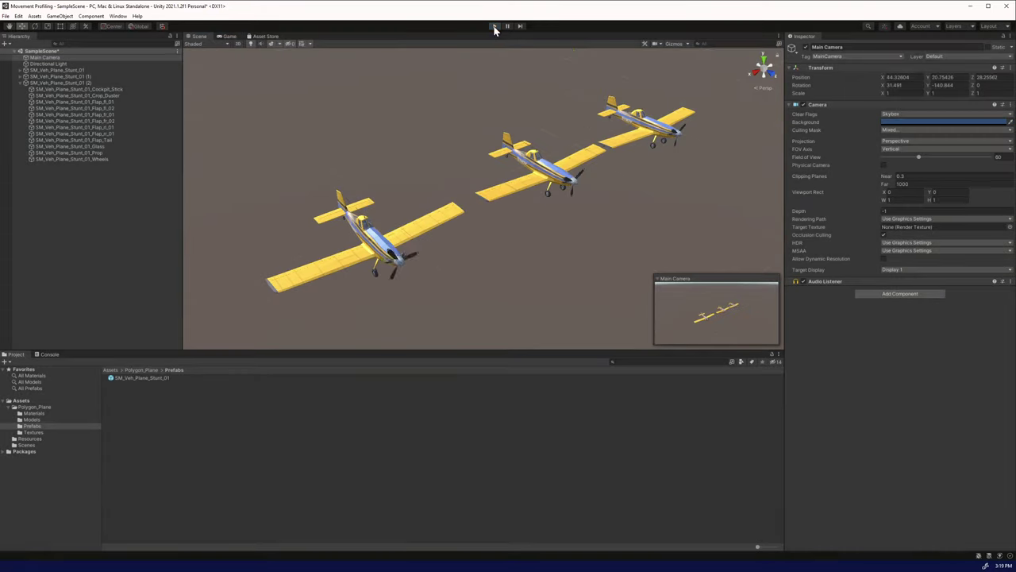
click(20, 83)
Step: Select the second plane's Prop and dock the Animation window in the bottom panel
click(21, 76)
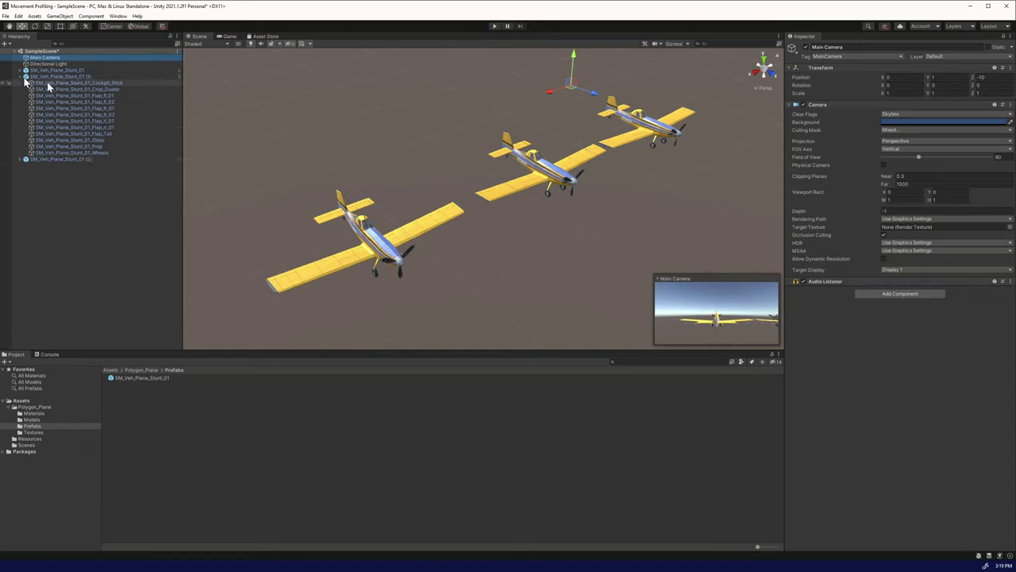
click(83, 146)
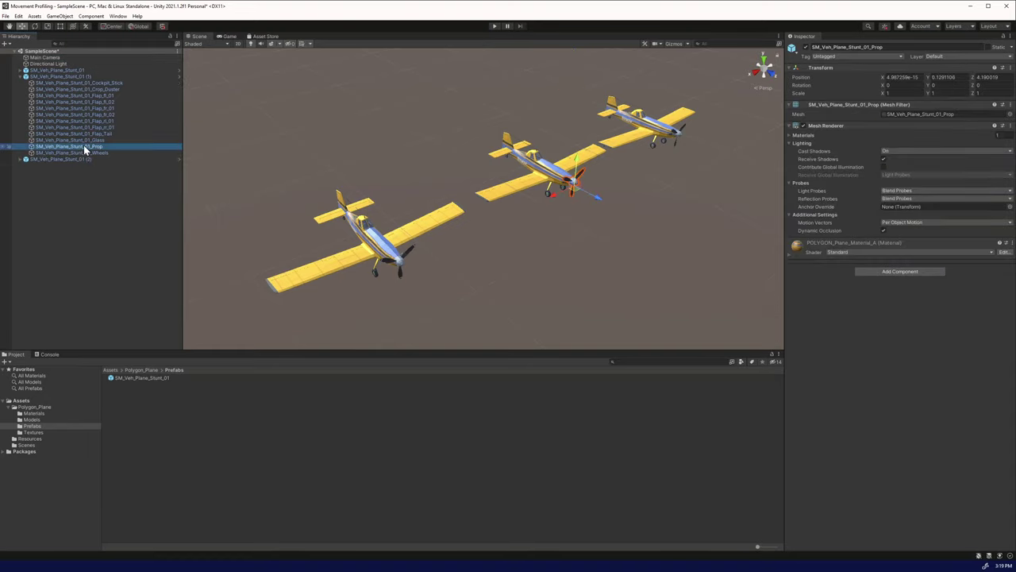
click(118, 16)
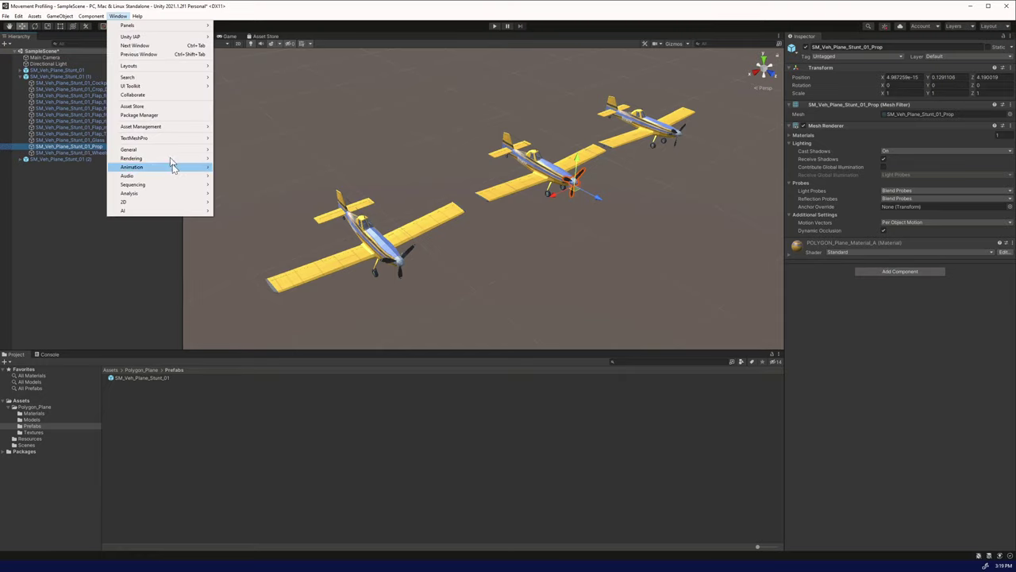
mouse_move(173, 168)
click(238, 167)
drag(743, 149, 85, 363)
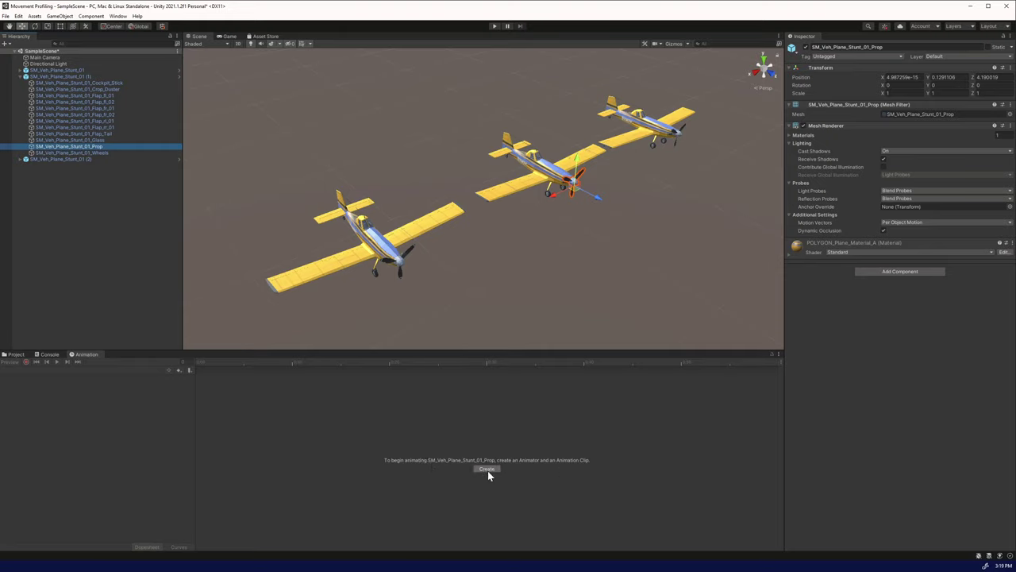
Step: Create a new animation clip for the propeller saved as Prop
click(487, 470)
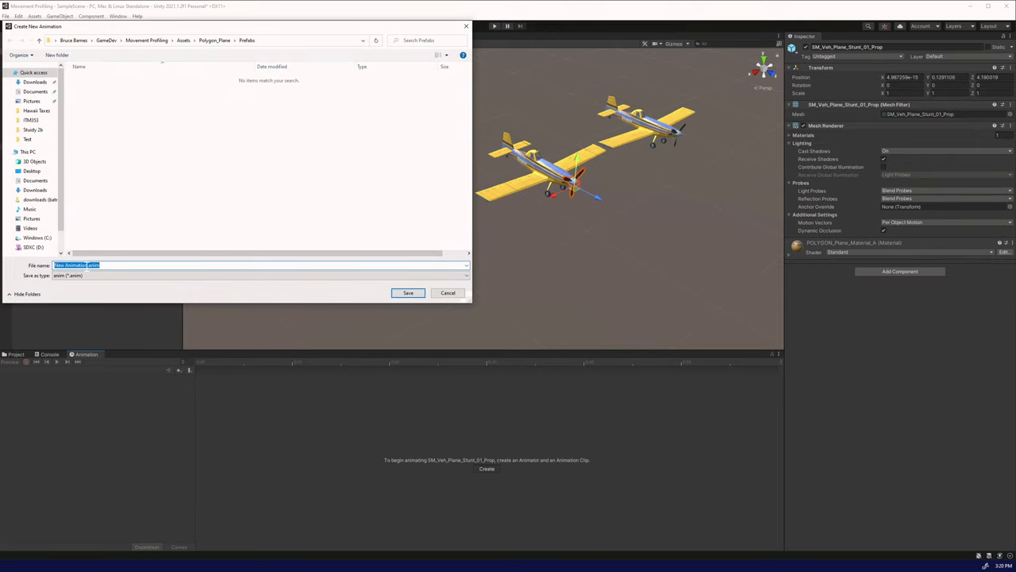
drag(88, 264, 33, 266)
text(Prop)
key(Return)
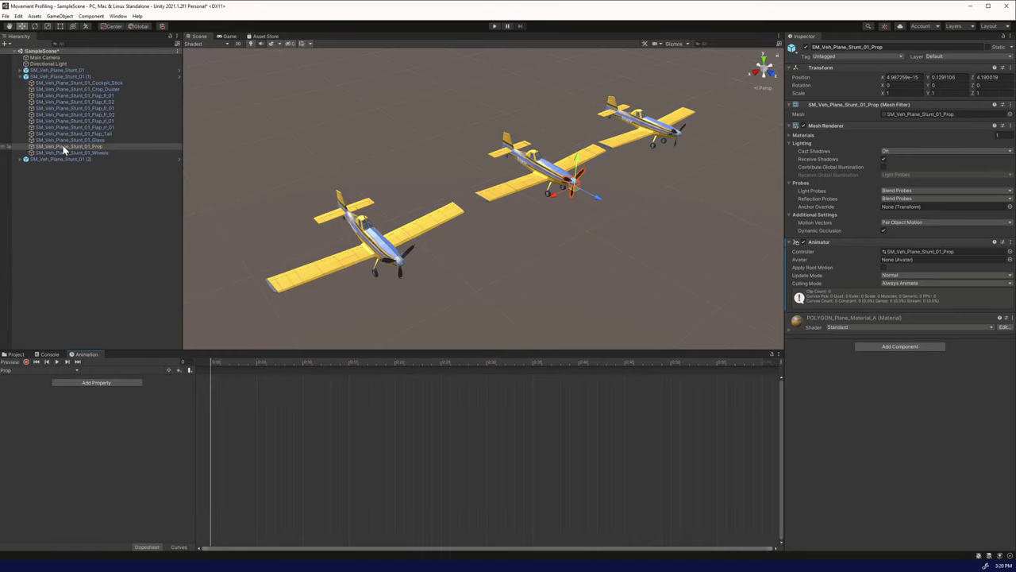
click(64, 147)
Step: In record mode, key the propeller's Rotation Z at 180 and shift that keyframe
click(26, 362)
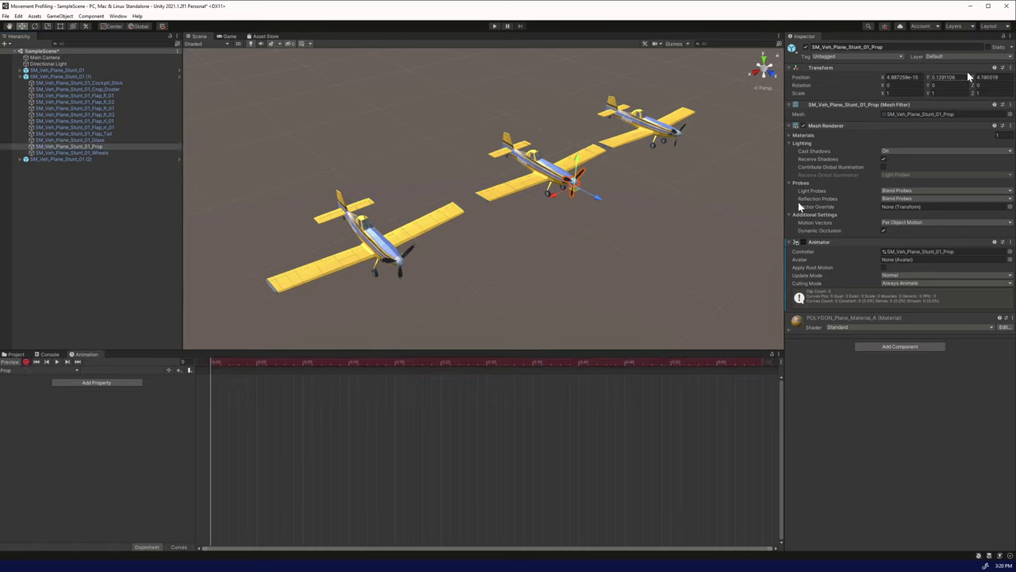
click(984, 85)
text(180)
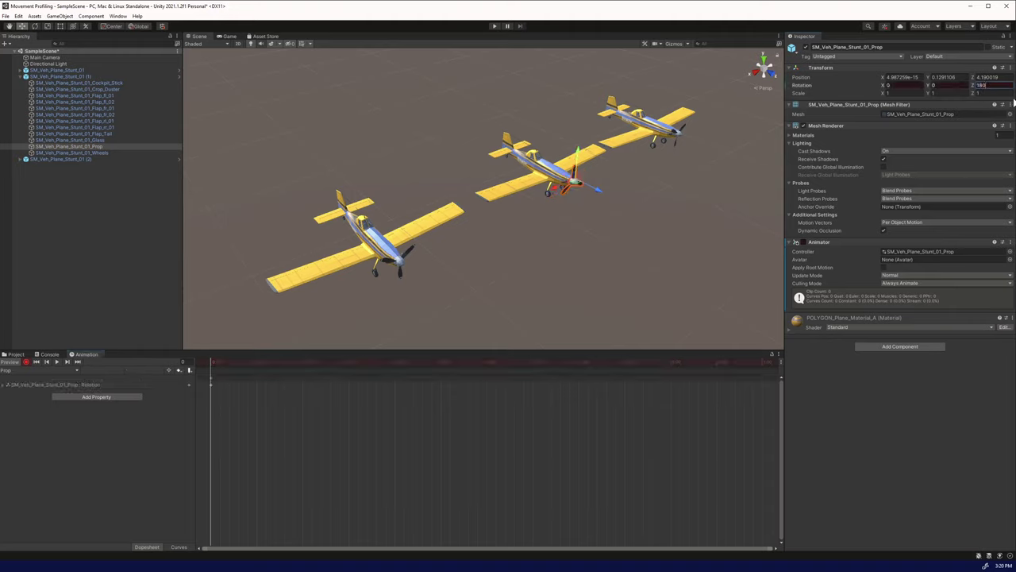
click(211, 384)
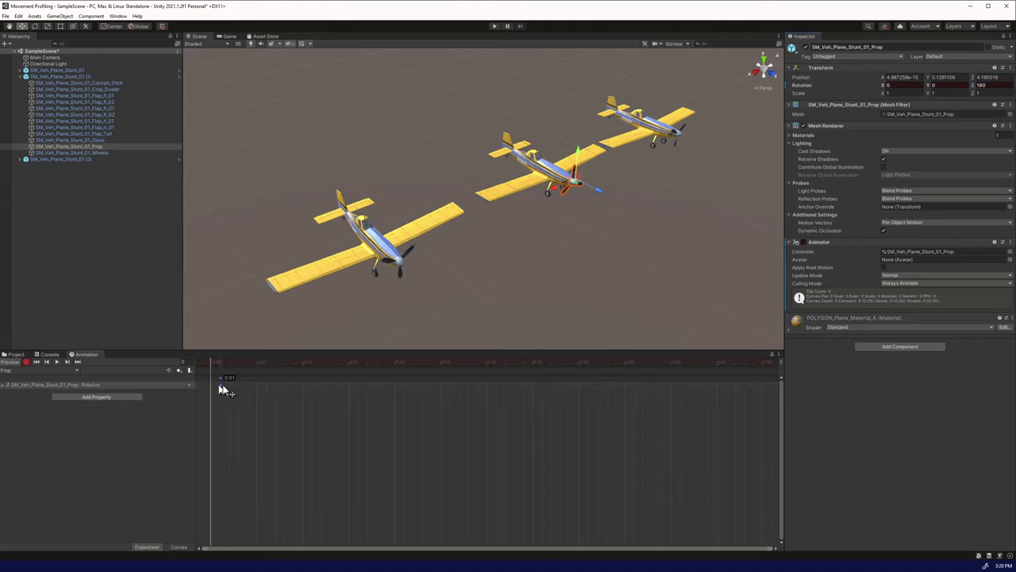
drag(223, 389, 223, 389)
Step: Add more rotation keyframes near the clip start and display the Curves view
right_click(230, 385)
click(239, 391)
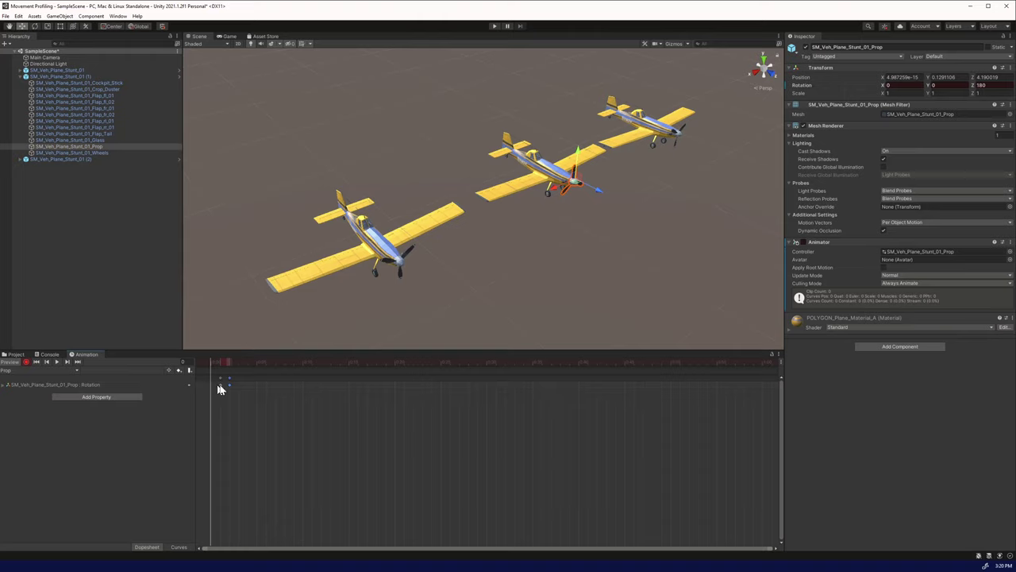
drag(220, 385, 209, 384)
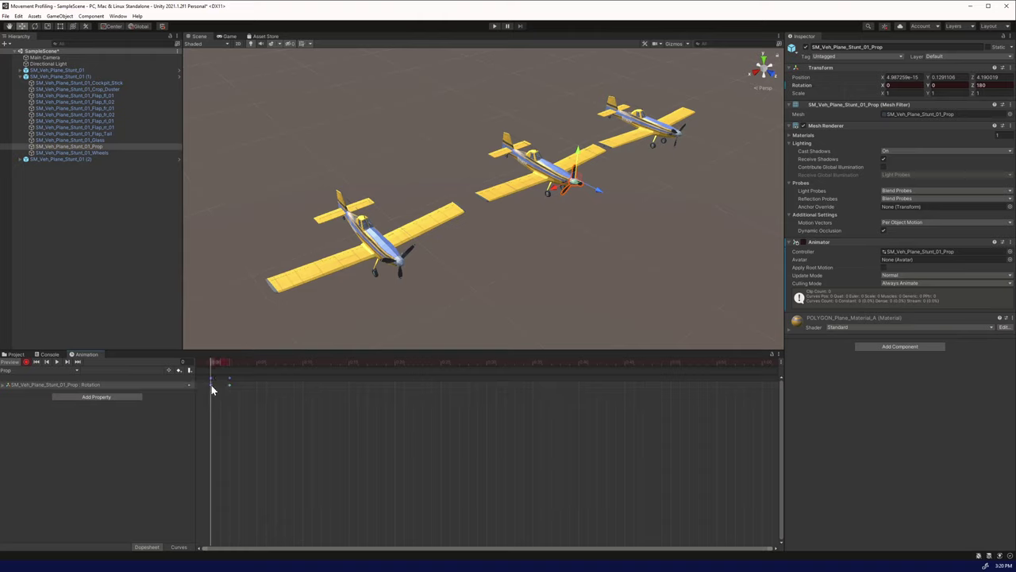
drag(219, 385, 213, 384)
right_click(213, 384)
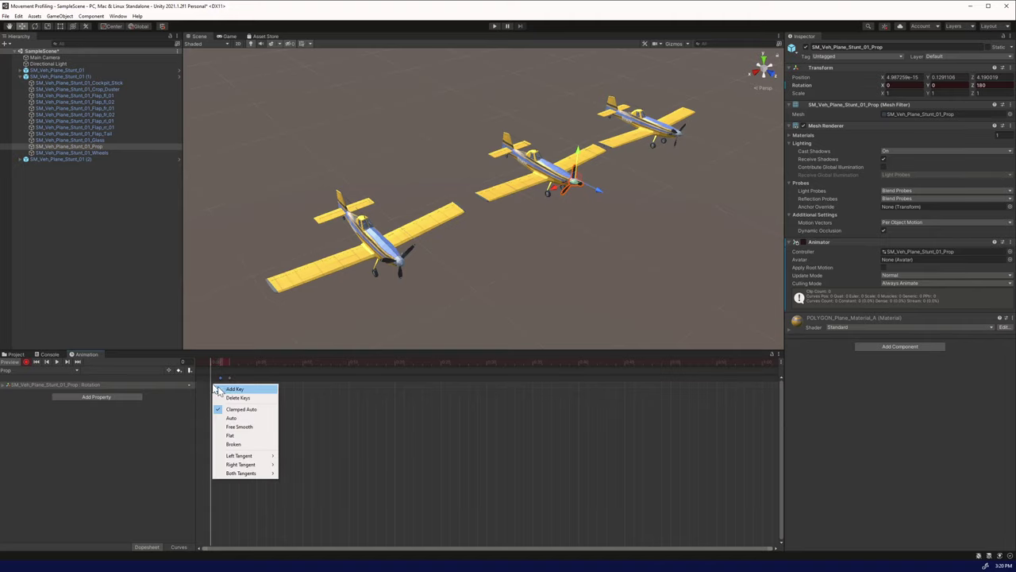
click(220, 389)
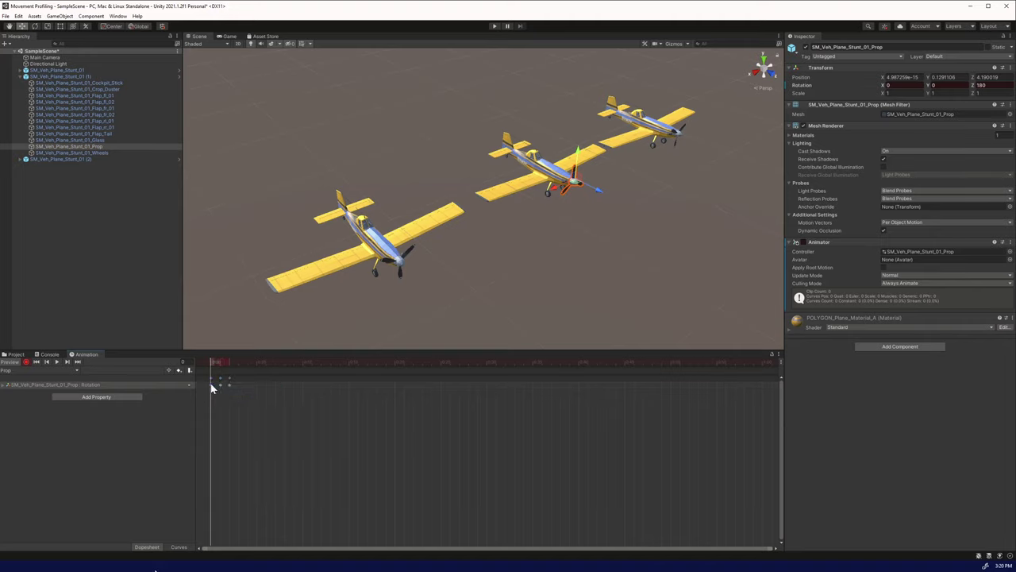
click(178, 547)
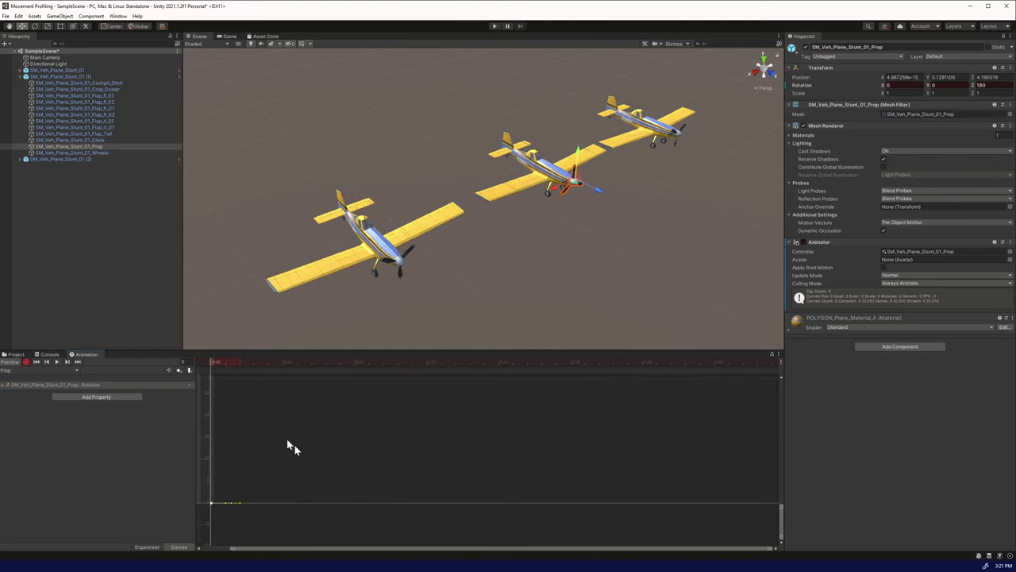
Step: Expand Rotation and set the first Rotation.z curve key to 0
click(4, 385)
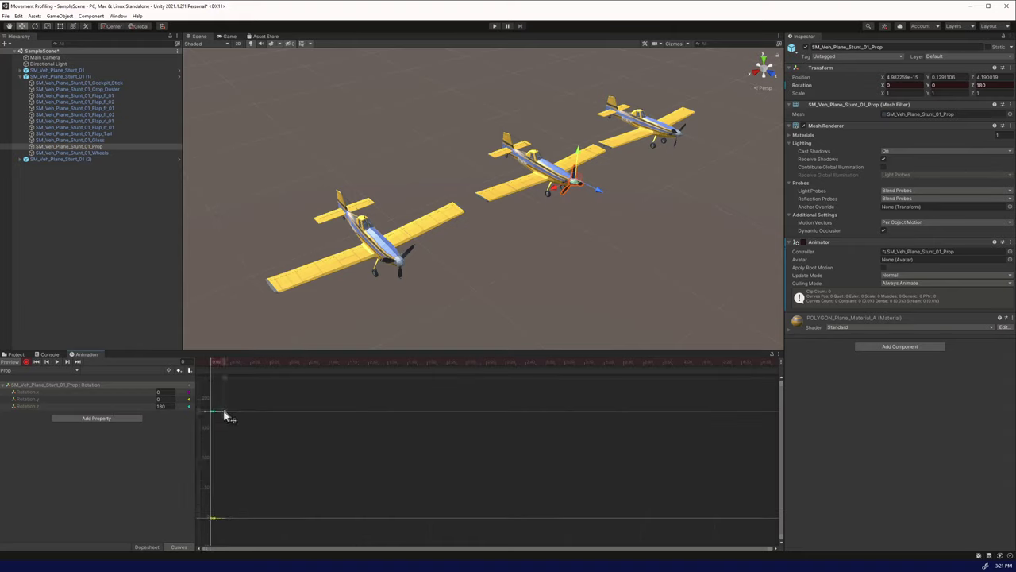
scroll(219, 416, up, 2)
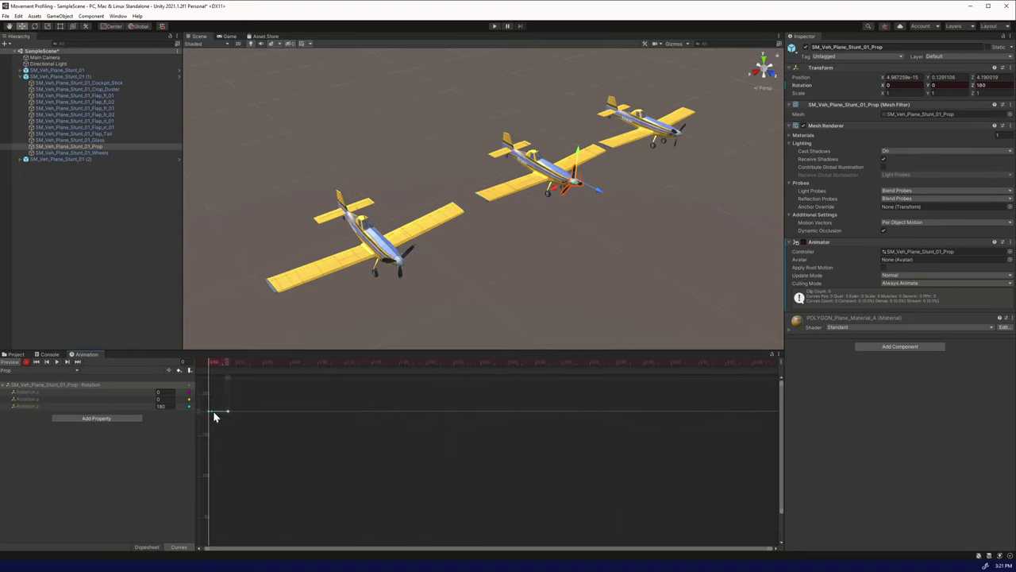
drag(228, 413, 205, 465)
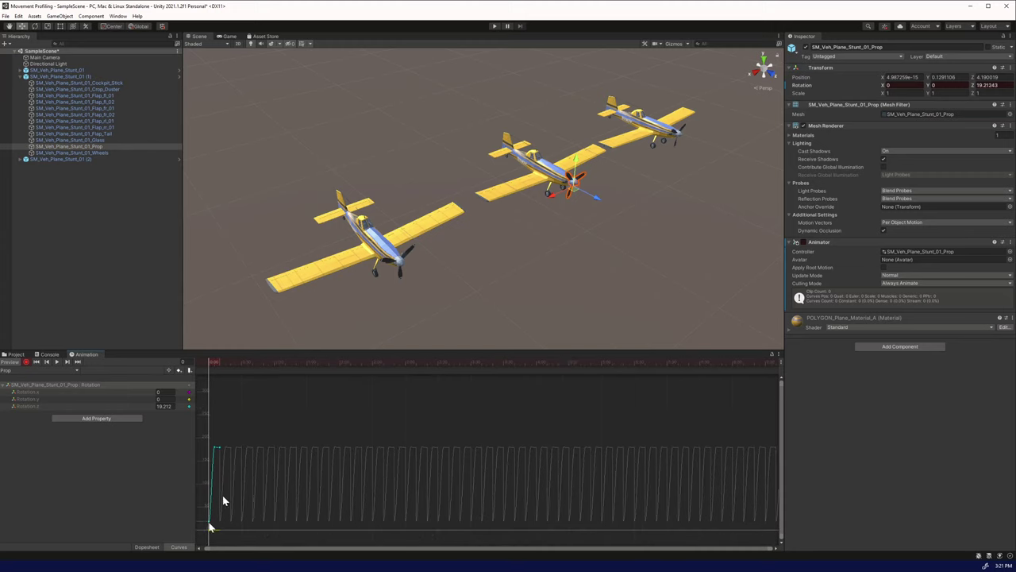
mouse_move(210, 526)
mouse_down()
mouse_move(212, 537)
mouse_move(209, 529)
mouse_up()
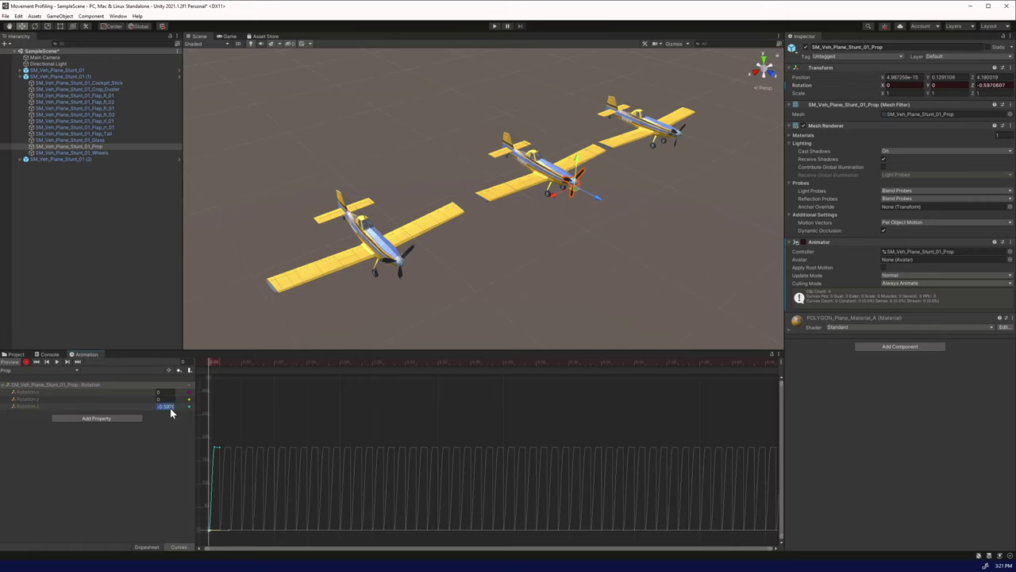
text(0)
key(Return)
Step: Drag the curve's top key higher for a steep climb, then return to the Dopesheet
click(215, 450)
click(215, 448)
drag(221, 450, 223, 389)
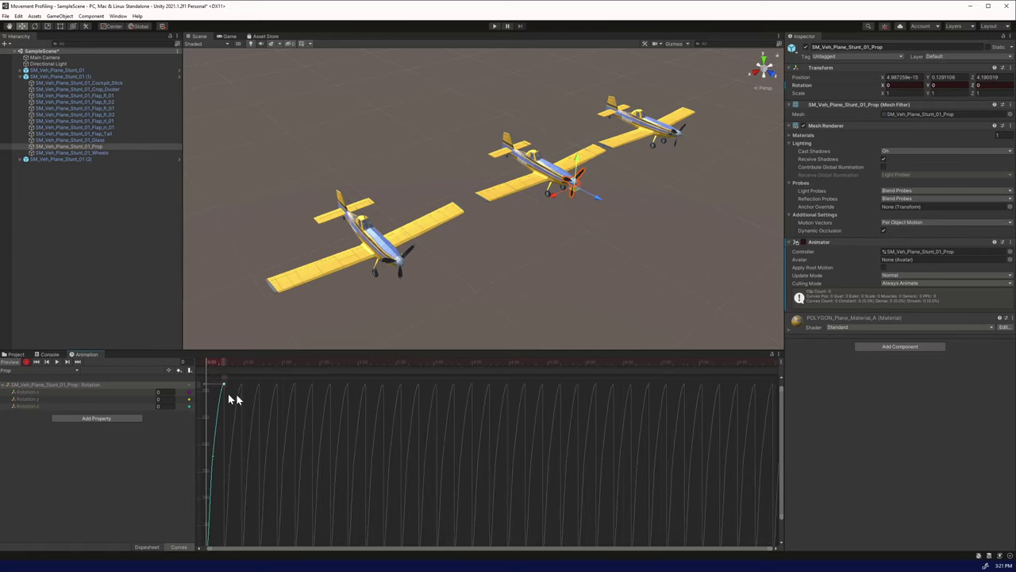
key(ctrl+Tab)
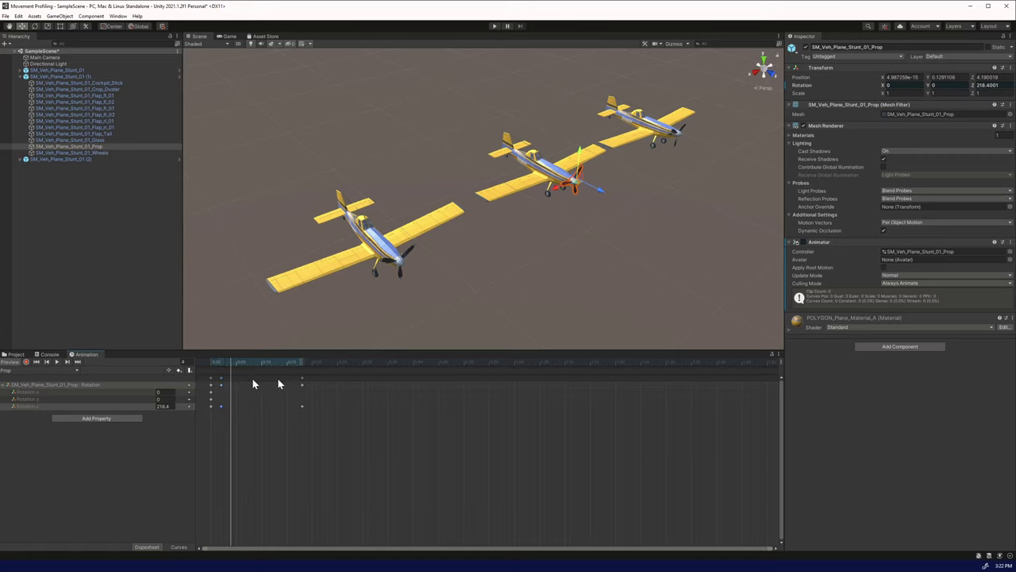
Step: Move the rotation keys to about frame 3 and round Rotation.z from 360.32 to 360
drag(302, 384, 215, 381)
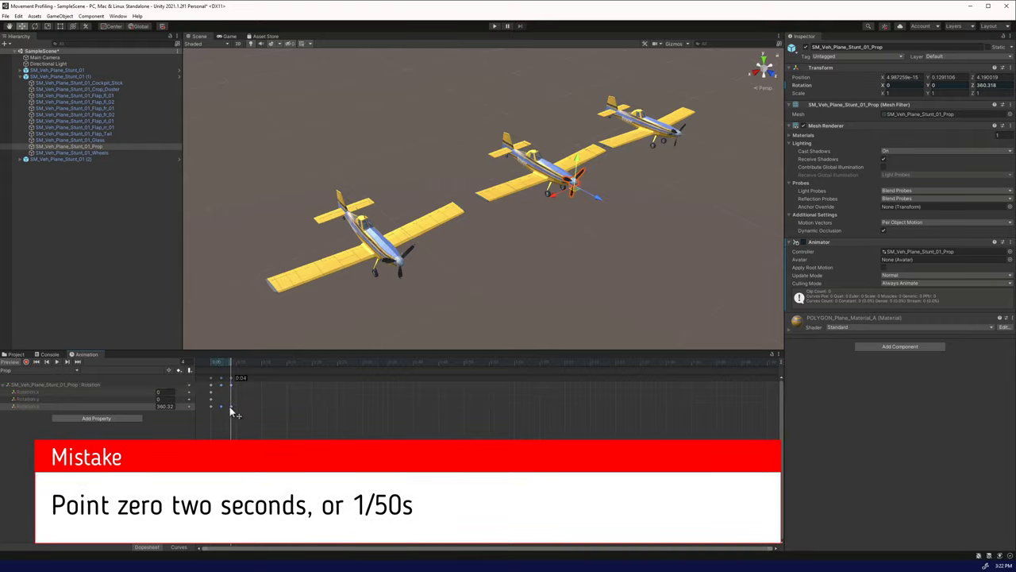
click(166, 405)
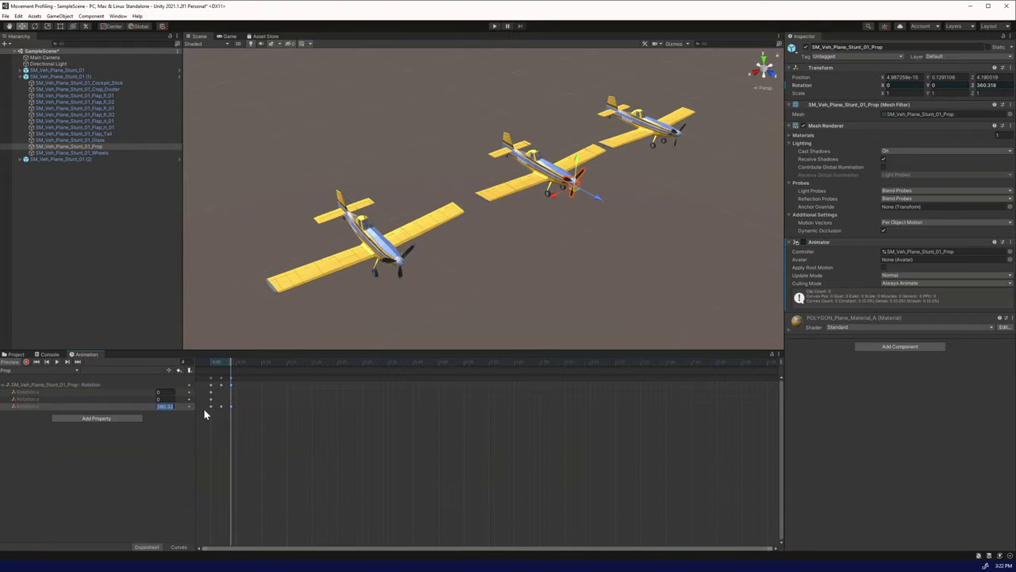
key(Right)
key(BackSpace)
key(BackSpace)
key(BackSpace)
click(225, 410)
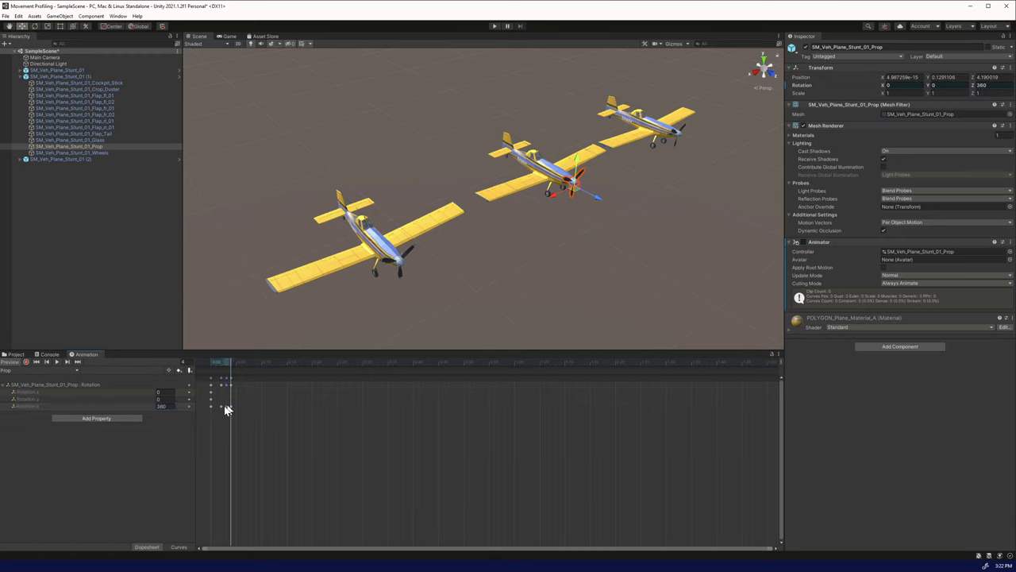
Step: Delete the extra rotation keys and play the Prop animation preview
right_click(226, 405)
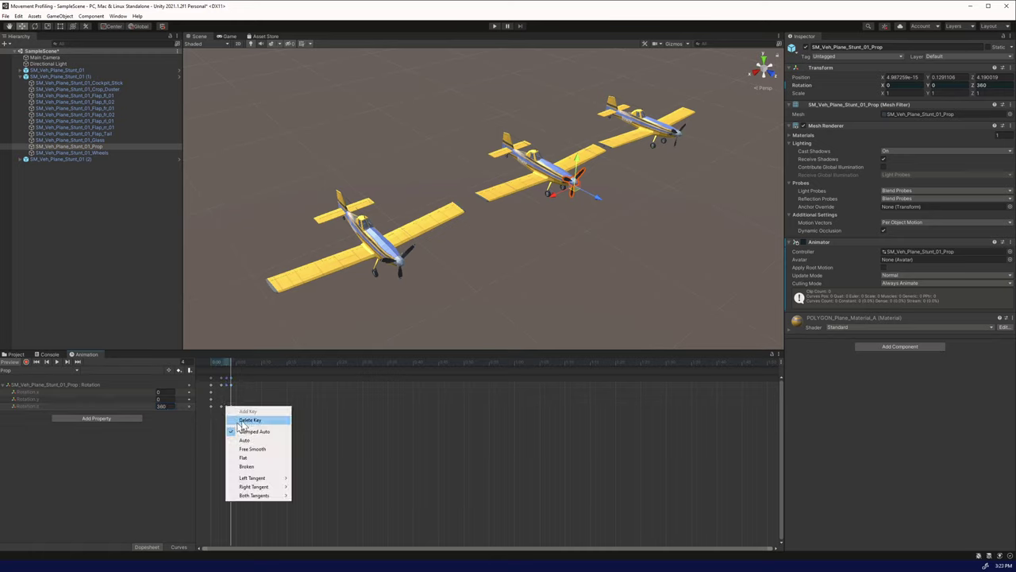
click(237, 417)
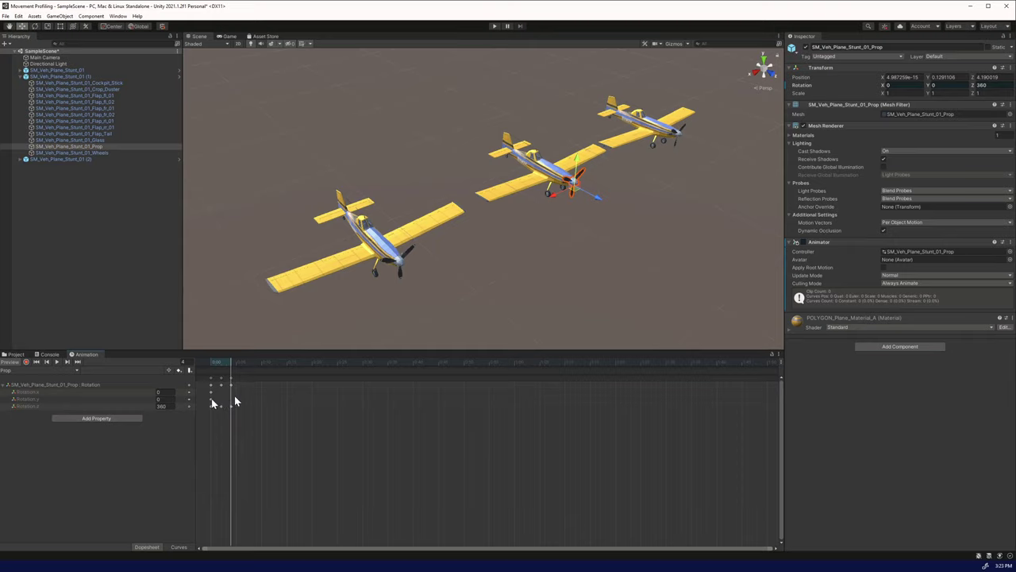
click(59, 361)
click(316, 146)
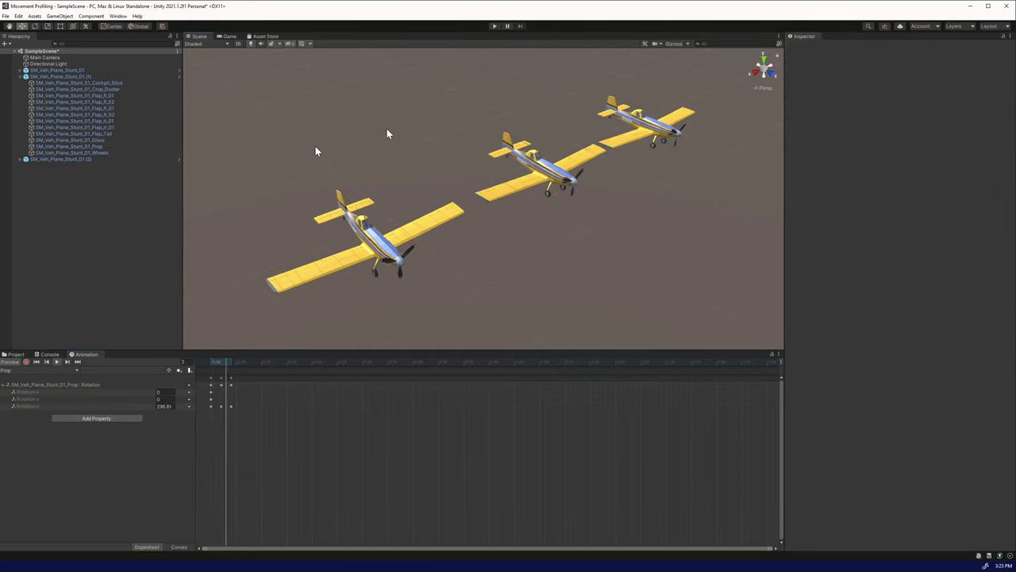
click(55, 362)
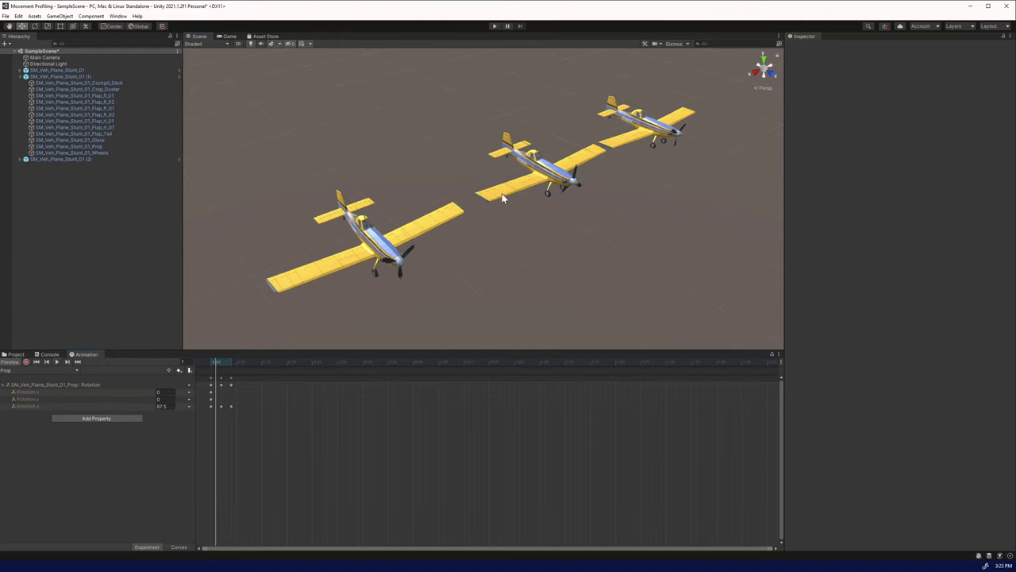
click(495, 26)
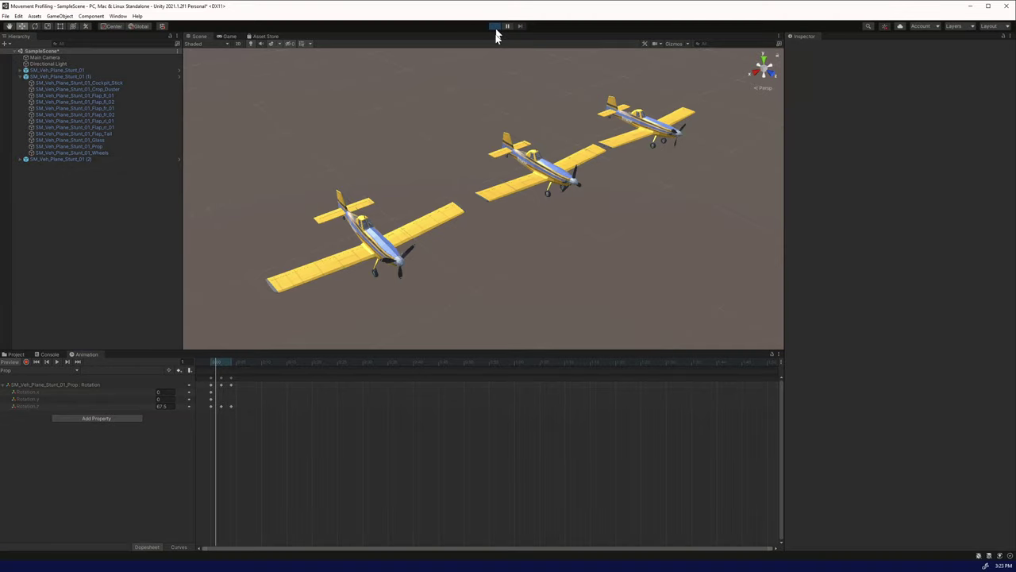
click(229, 36)
click(494, 26)
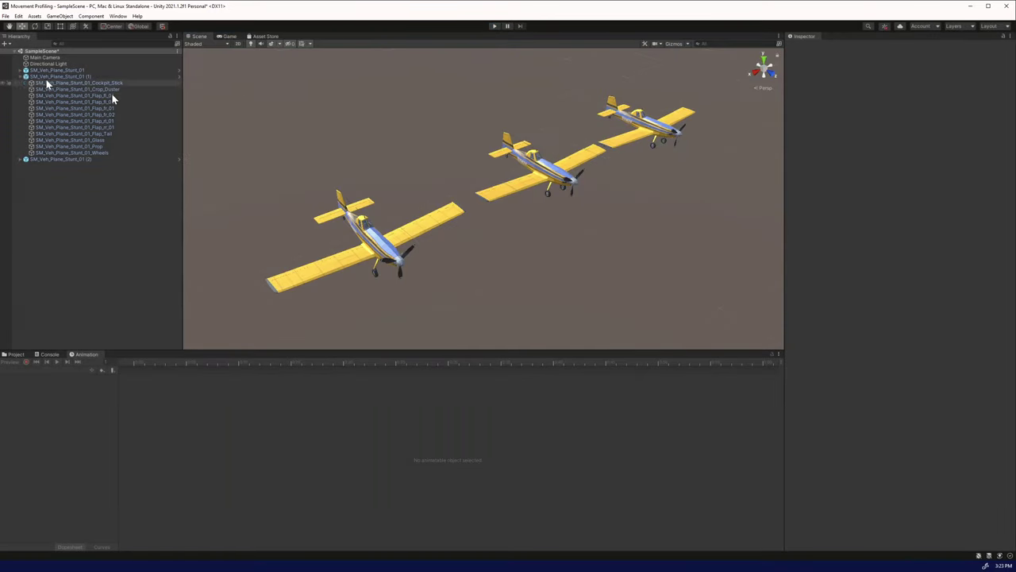
Step: Create a C# script named PropSpin in the Polygon_Plane Prefabs folder
click(20, 77)
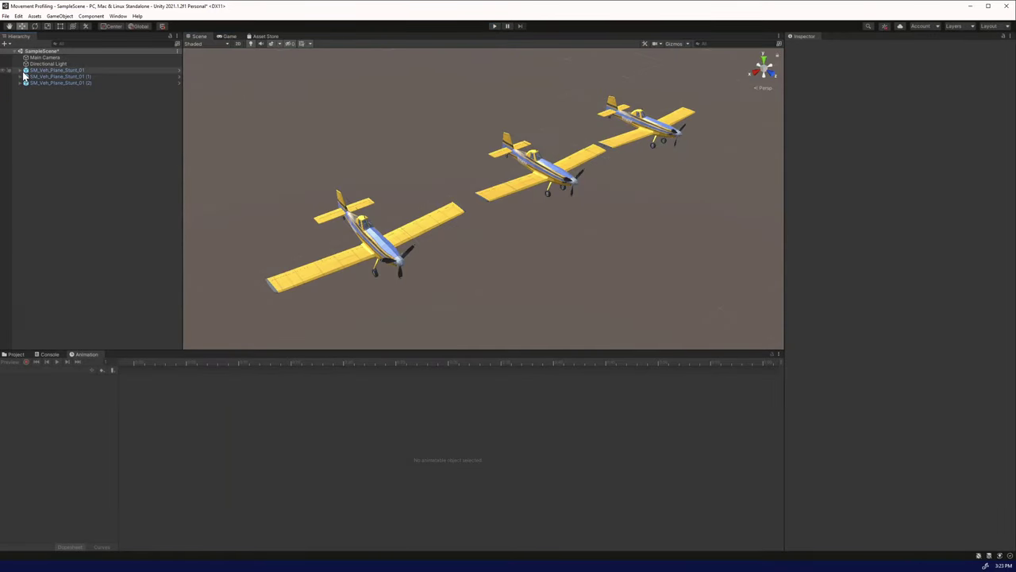
click(20, 71)
click(15, 354)
right_click(145, 421)
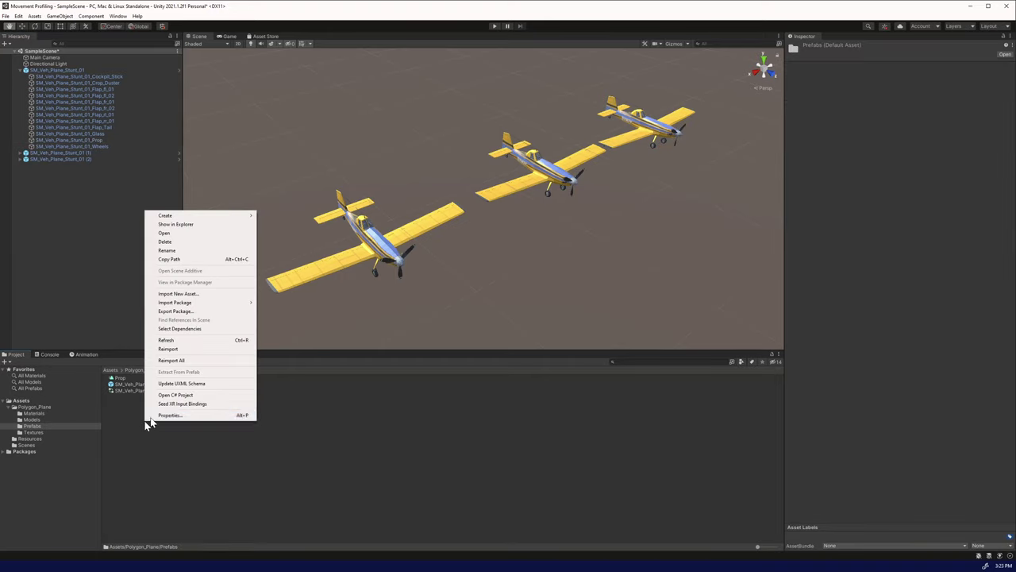
mouse_move(235, 219)
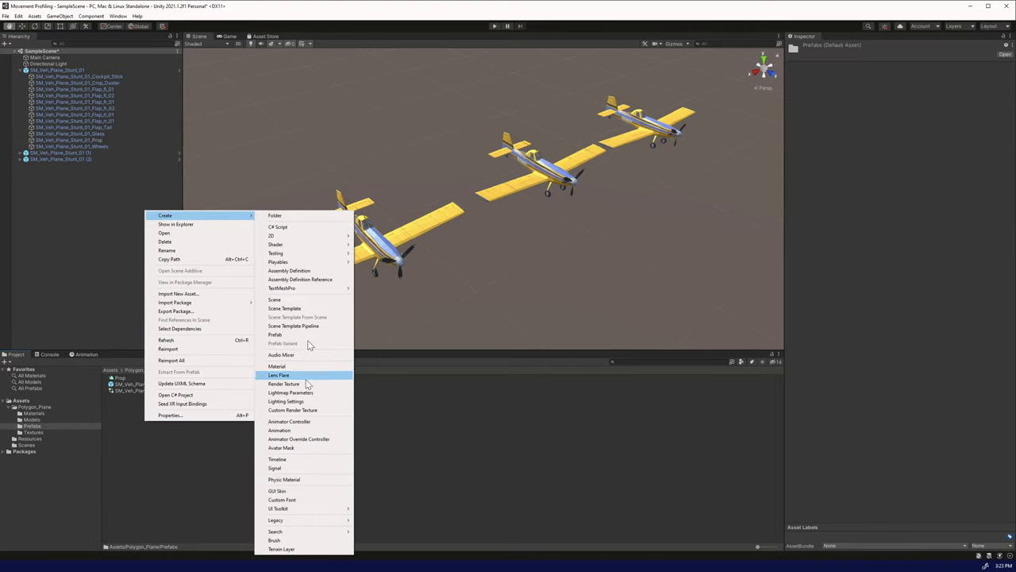
click(300, 231)
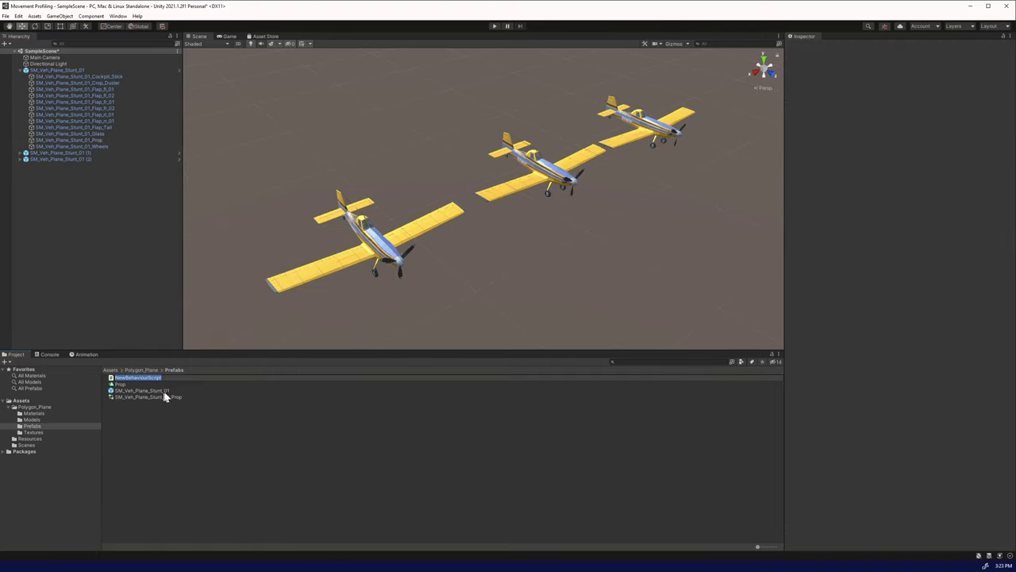
text(PropSpin)
key(Return)
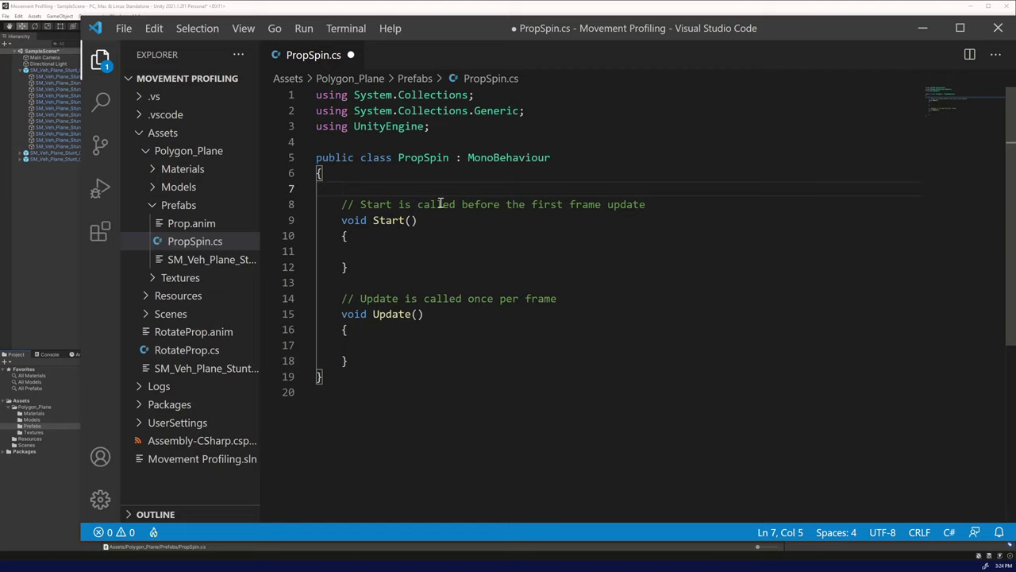
Step: Declare 'public float speed = 1f;' and call transform.Rotate(0f,0f,speed*Time.fixedDeltaTime,Space.Self) in Update
text(public floa)
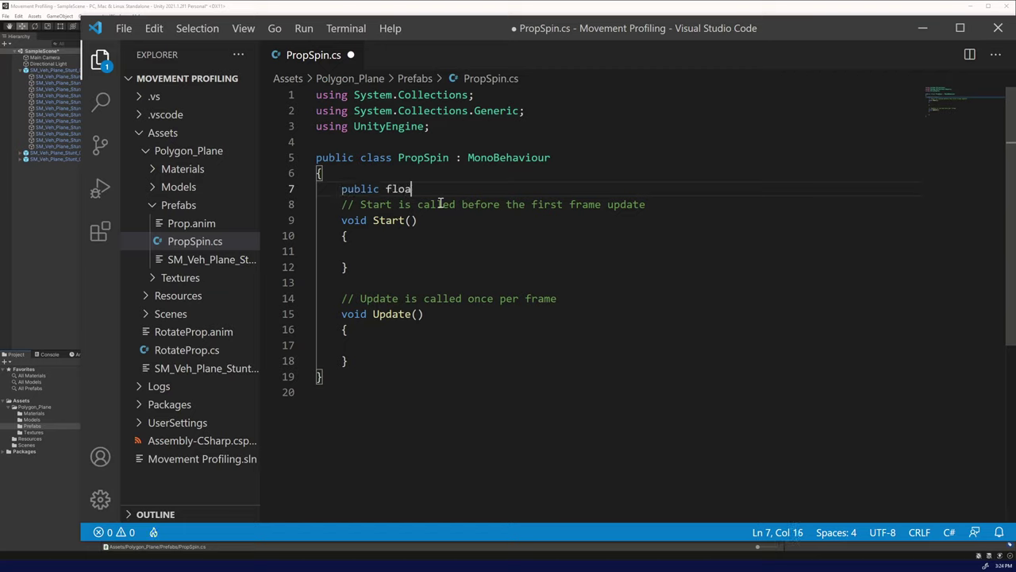
text(t speed =)
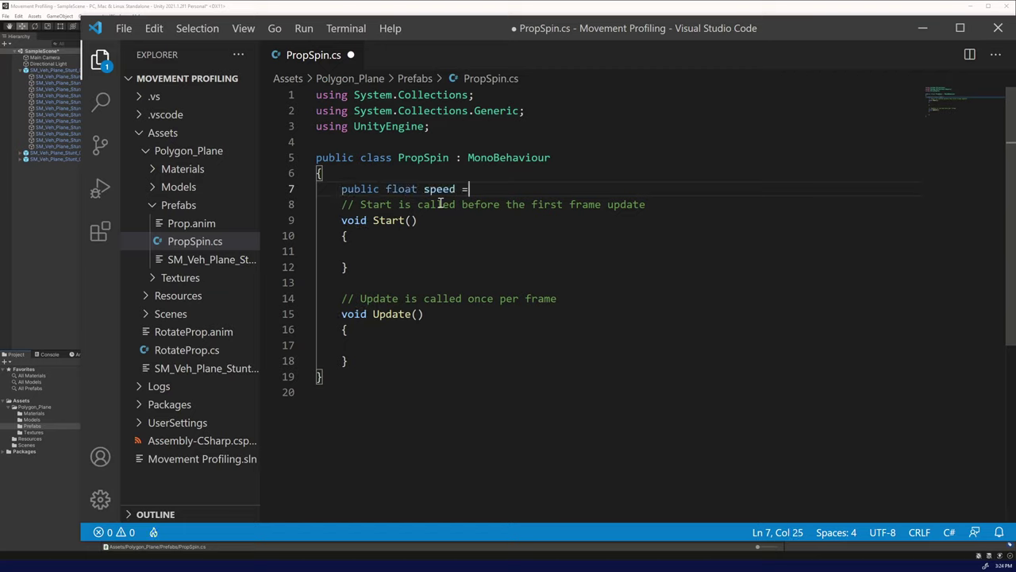
text( 1f;)
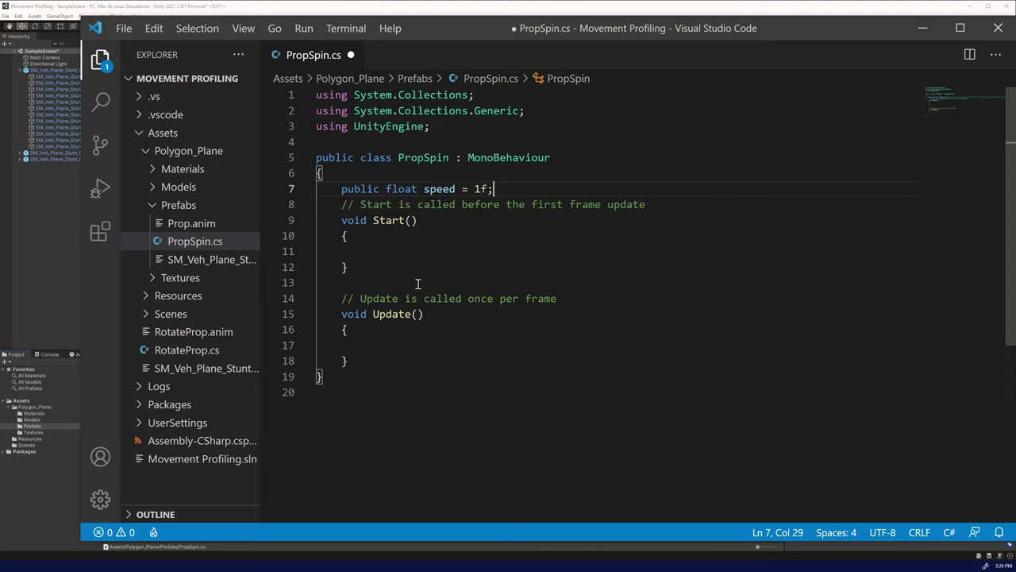
click(381, 390)
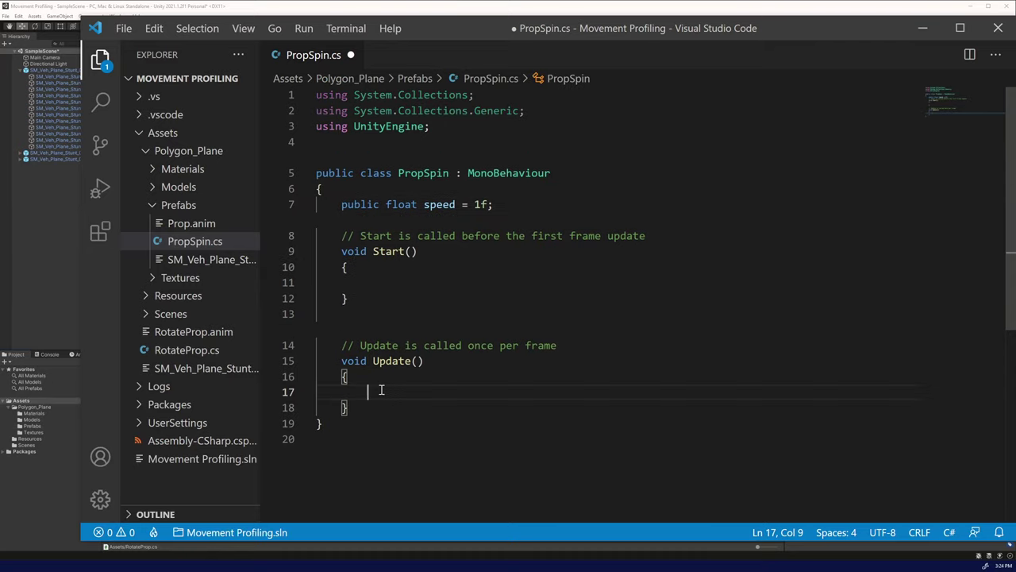
text(transform.)
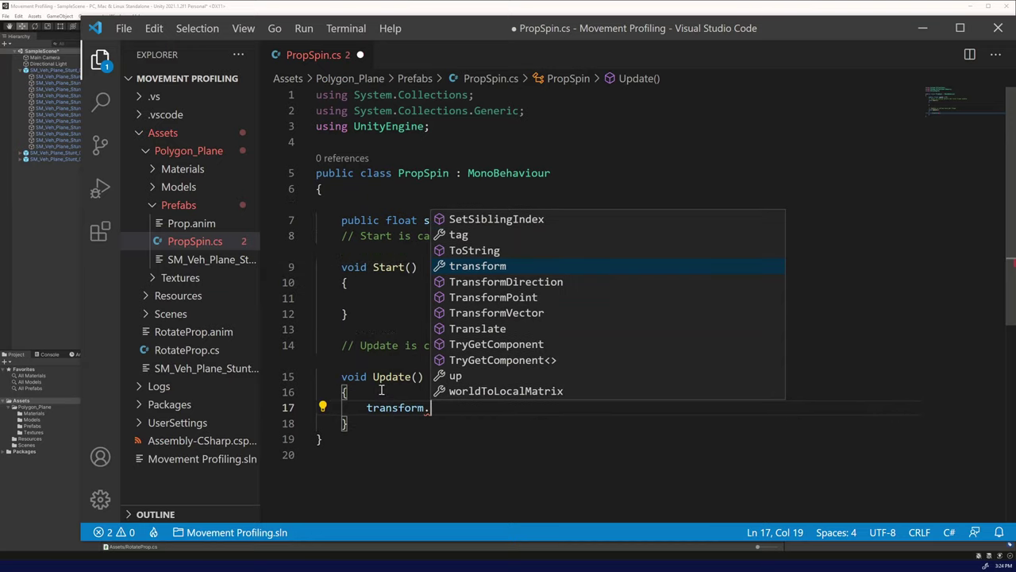
text(Rotate()
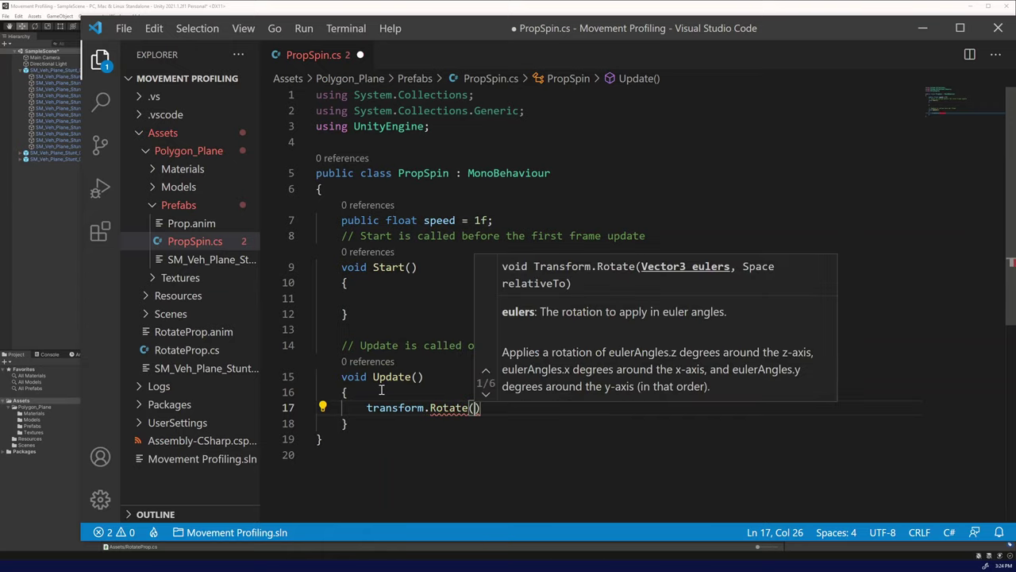
key(Escape)
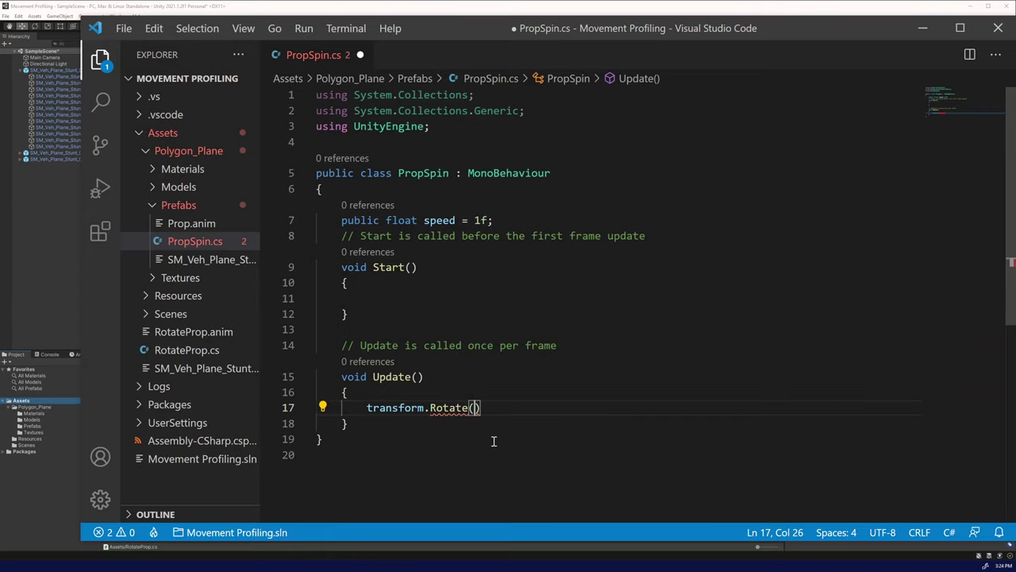
text(0f,0f,)
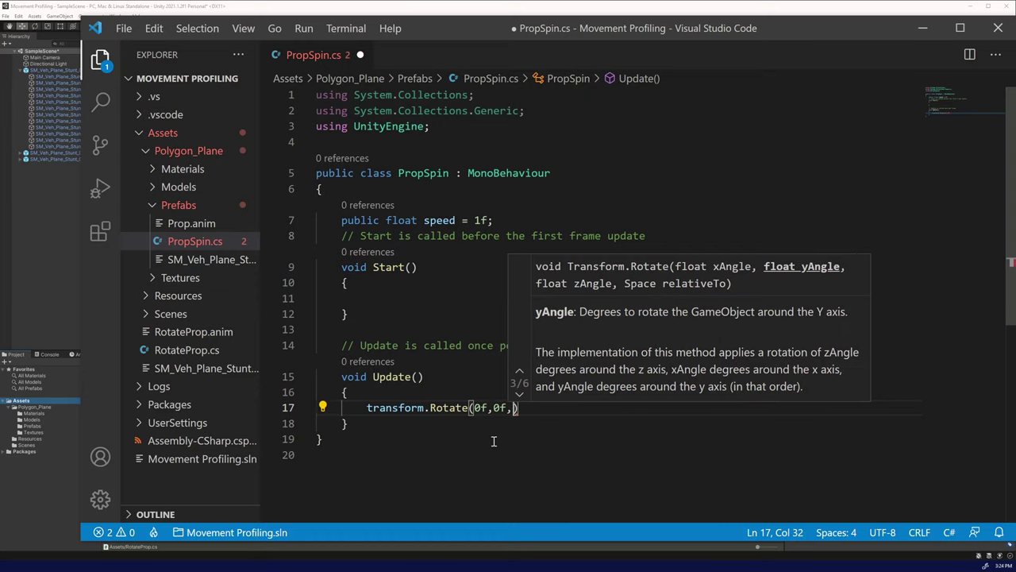
text(speed*)
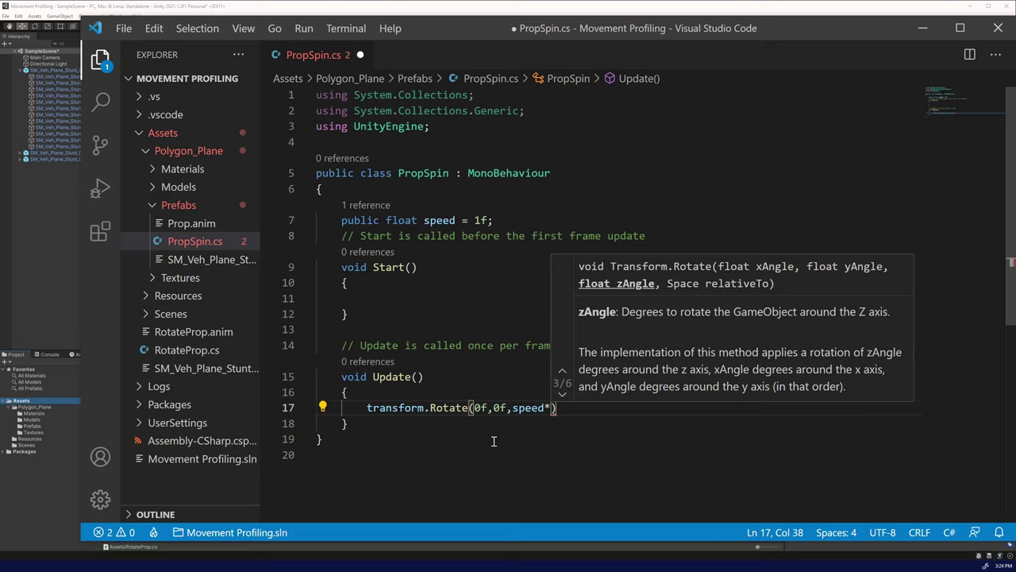
text(Time.fixedDeltaTime)
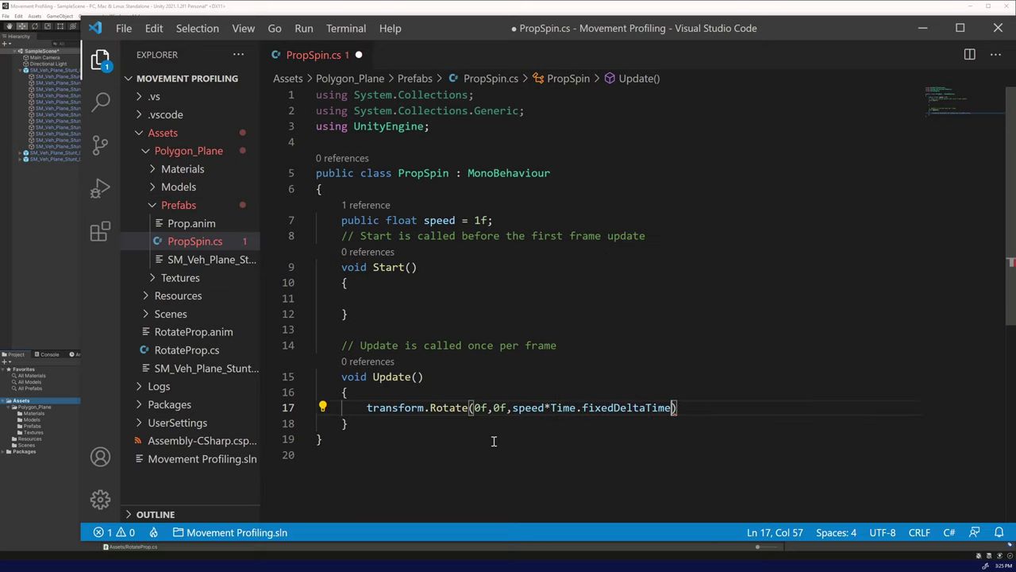
text(,Space)
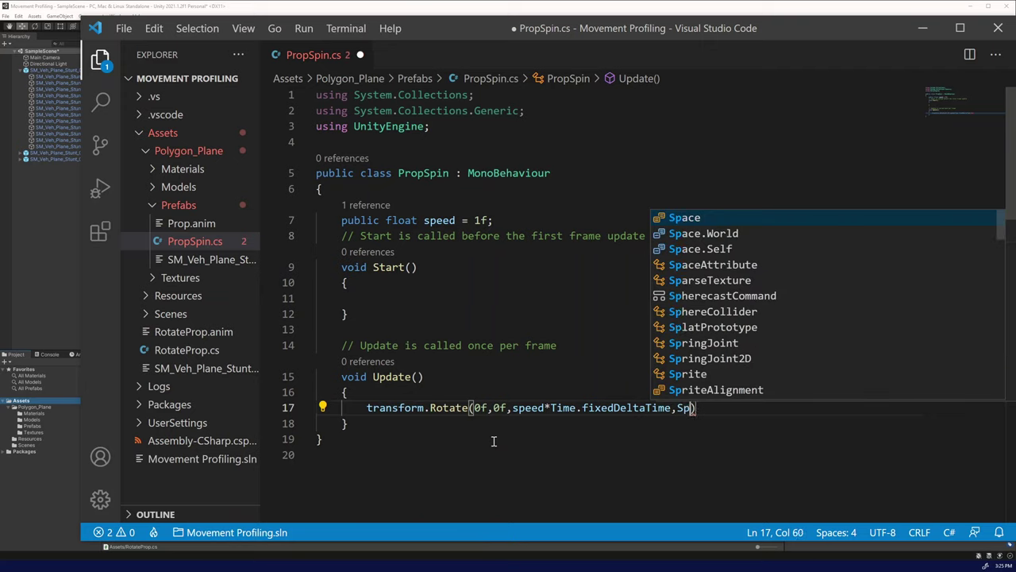
text(.Self))
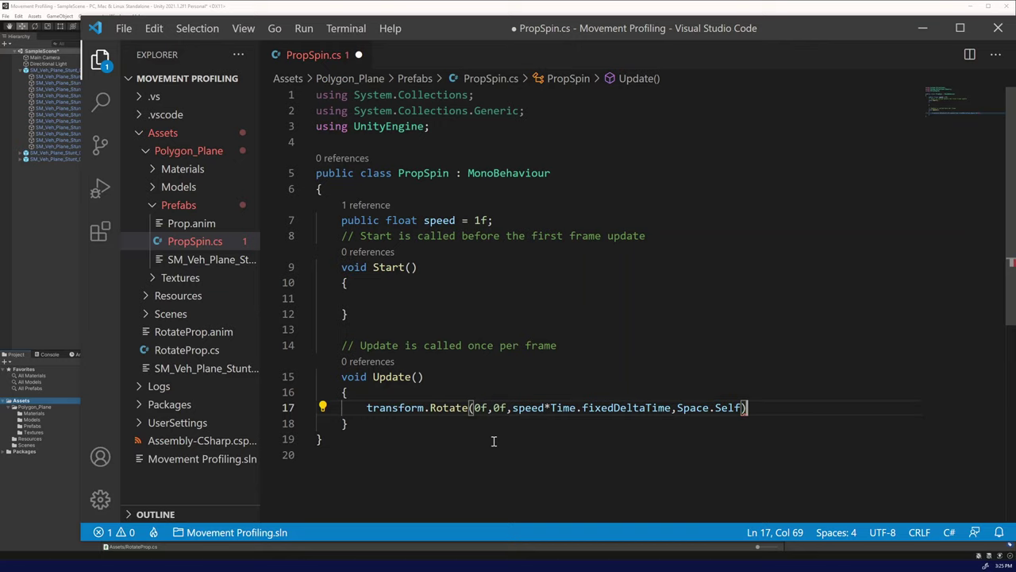
text(;)
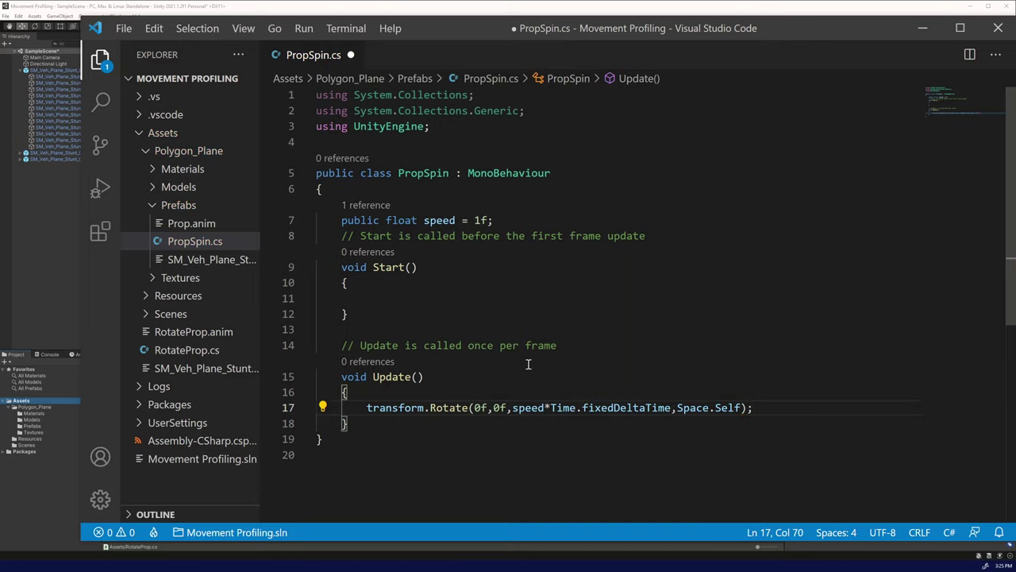
Step: Save the PropSpin script and attach it to the SM_Veh_Plane_Stunt_01_Prop propeller
click(528, 364)
key(ctrl+s)
key(alt+Tab)
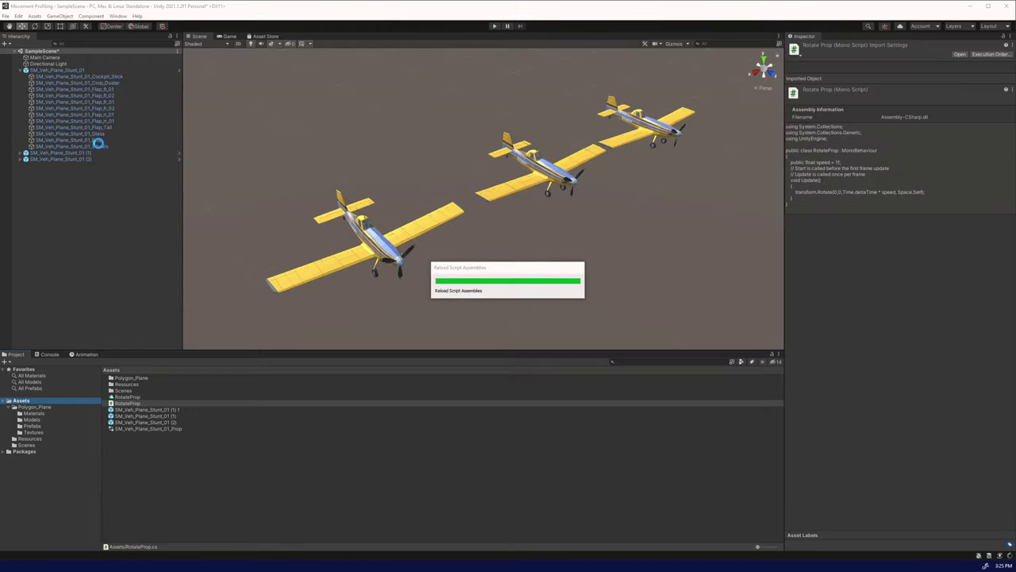
click(95, 140)
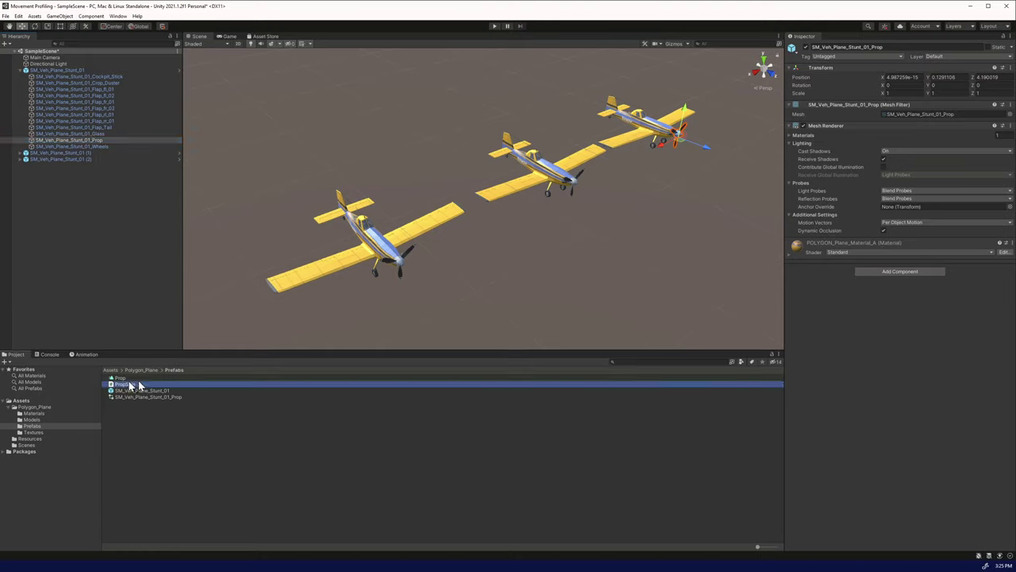
drag(138, 382, 843, 279)
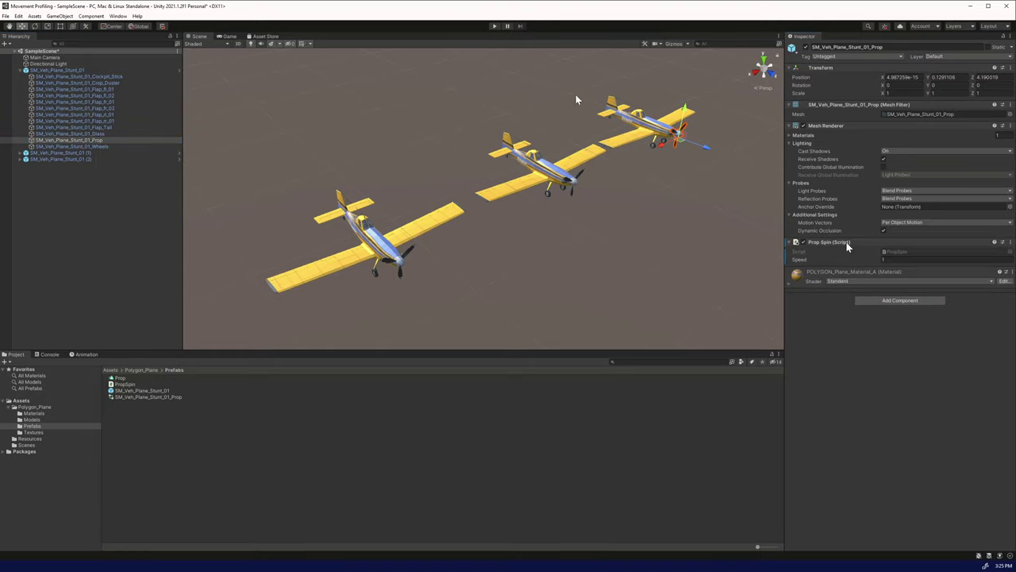
Step: Run the scene in Play mode with the Prop Spin Speed raised to 1000
click(494, 26)
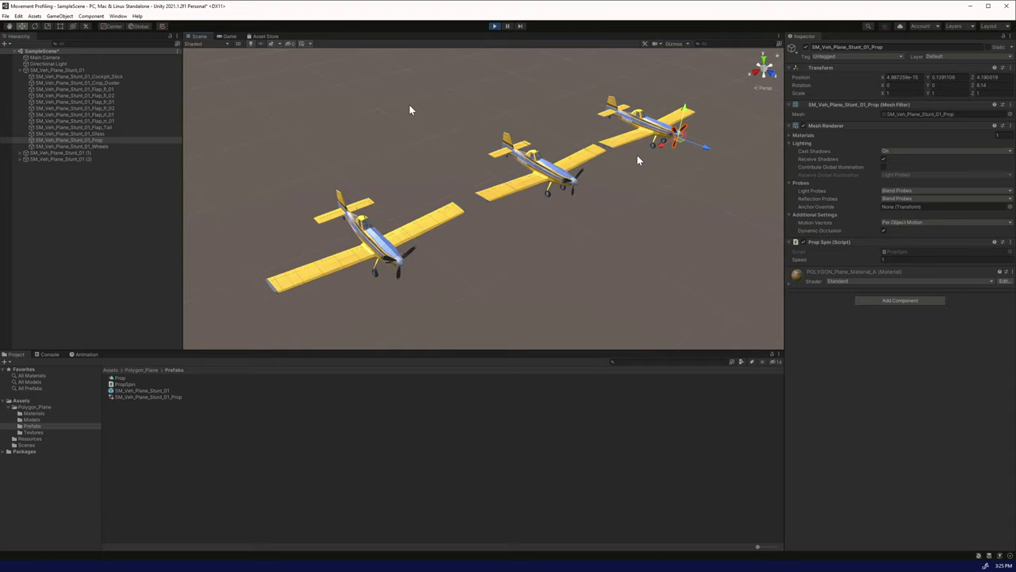
click(913, 259)
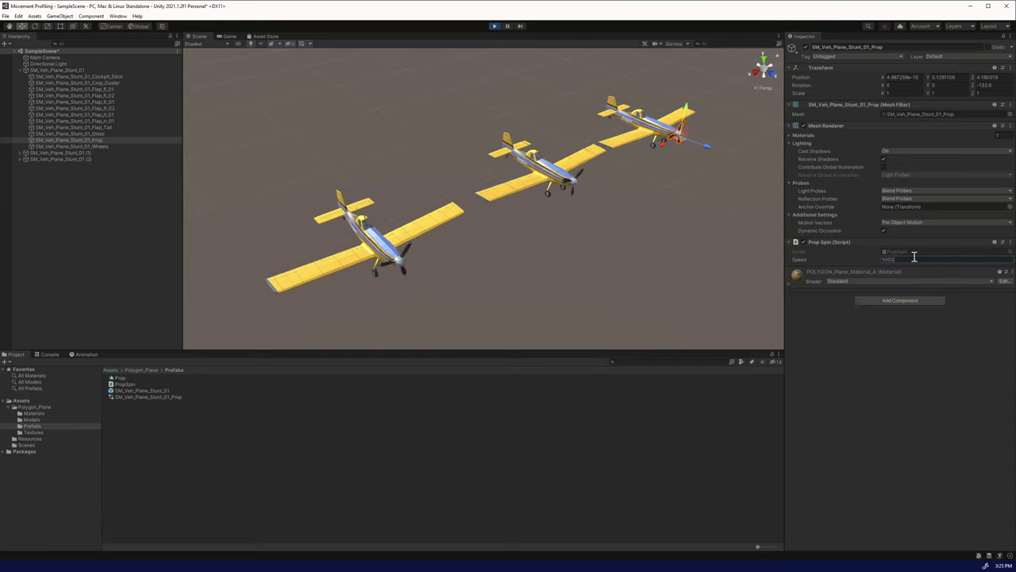
click(722, 255)
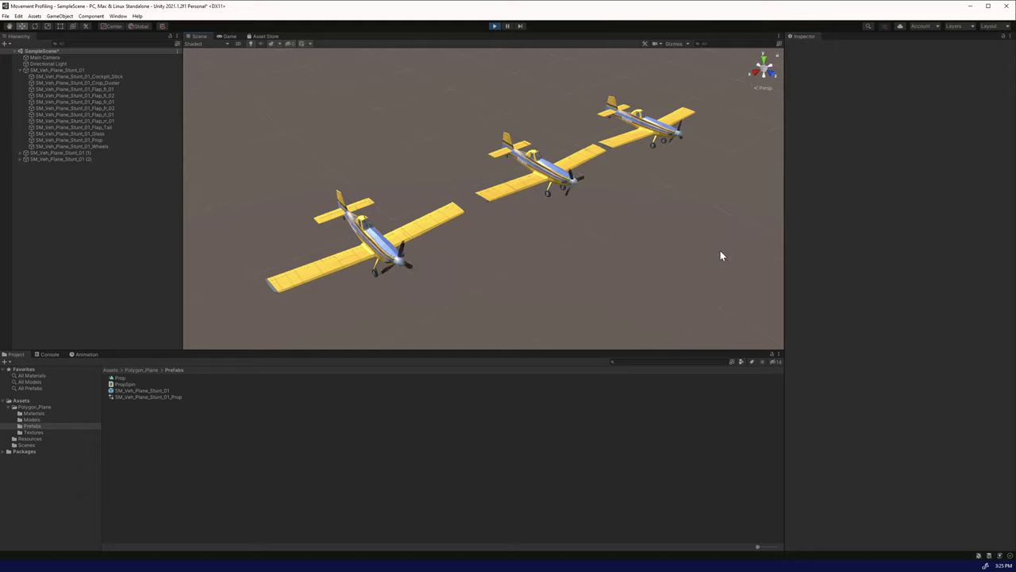